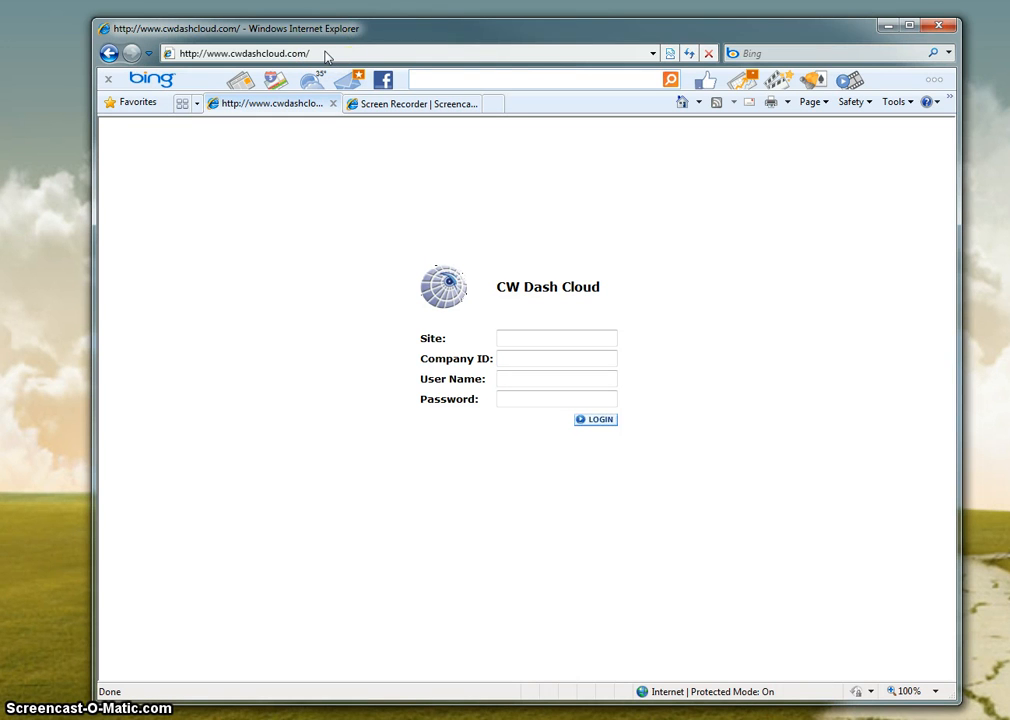
# - Log in to CW Dash Cloud with site test.connectwise.com, company ID cwdash, user name admin1 and the account password
pyautogui.moveTo(489, 30); pyautogui.dragTo(462, 34)
pyautogui.click(498, 334)
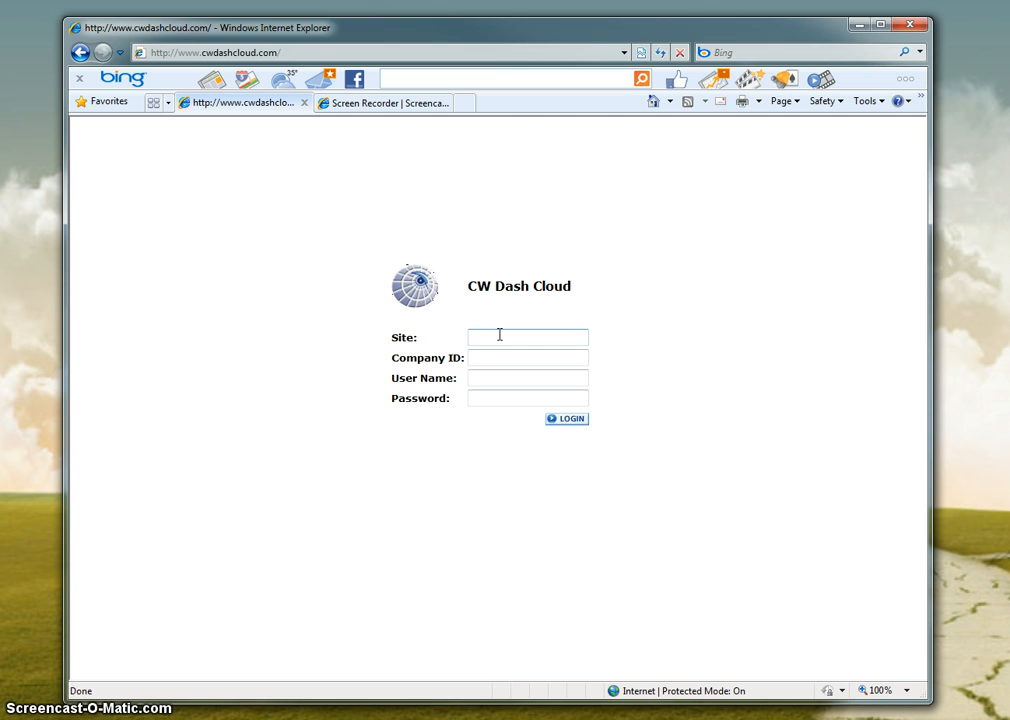
pyautogui.write('t')
pyautogui.press('Down')
pyautogui.press('Tab')
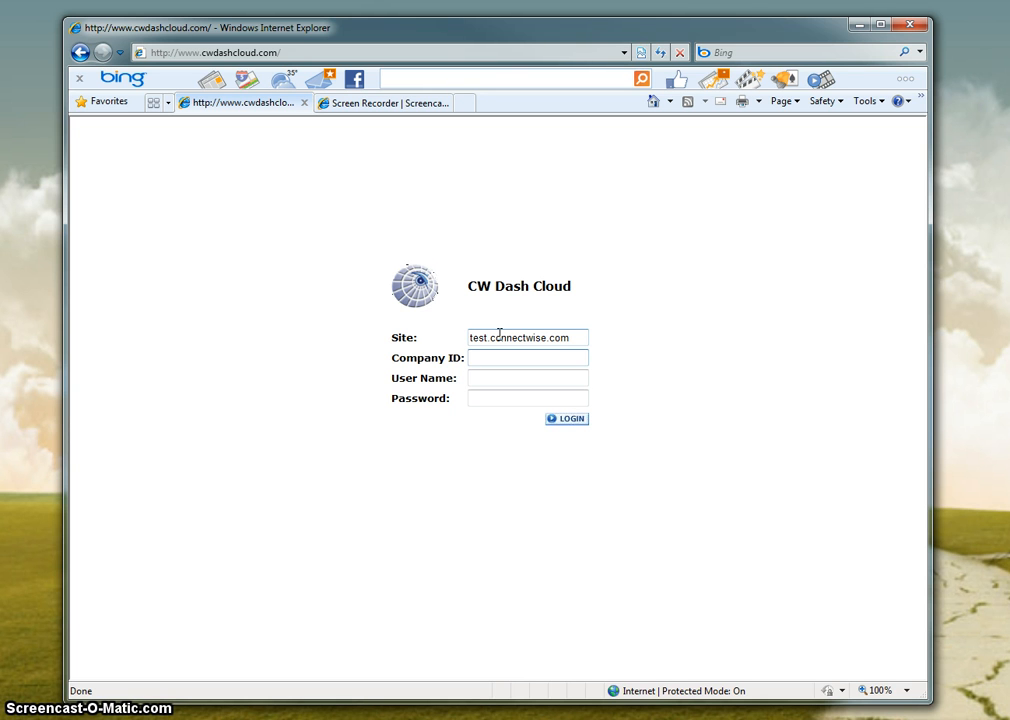
pyautogui.write('c')
pyautogui.press('Down')
pyautogui.press('Tab')
pyautogui.write('a')
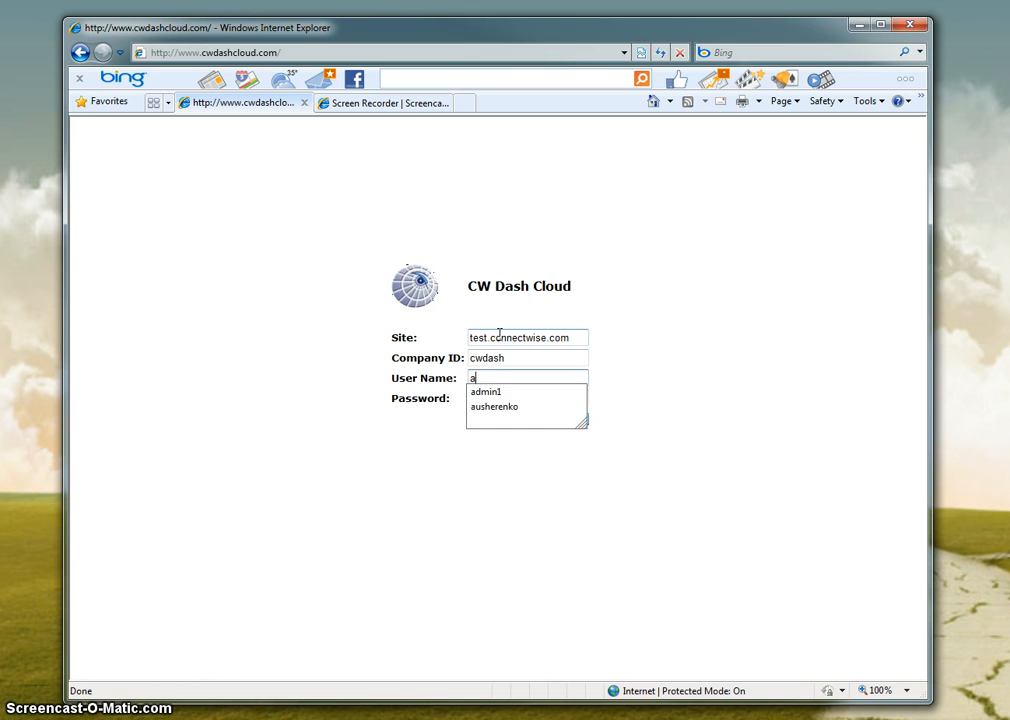
pyautogui.press('Down')
pyautogui.press('Tab')
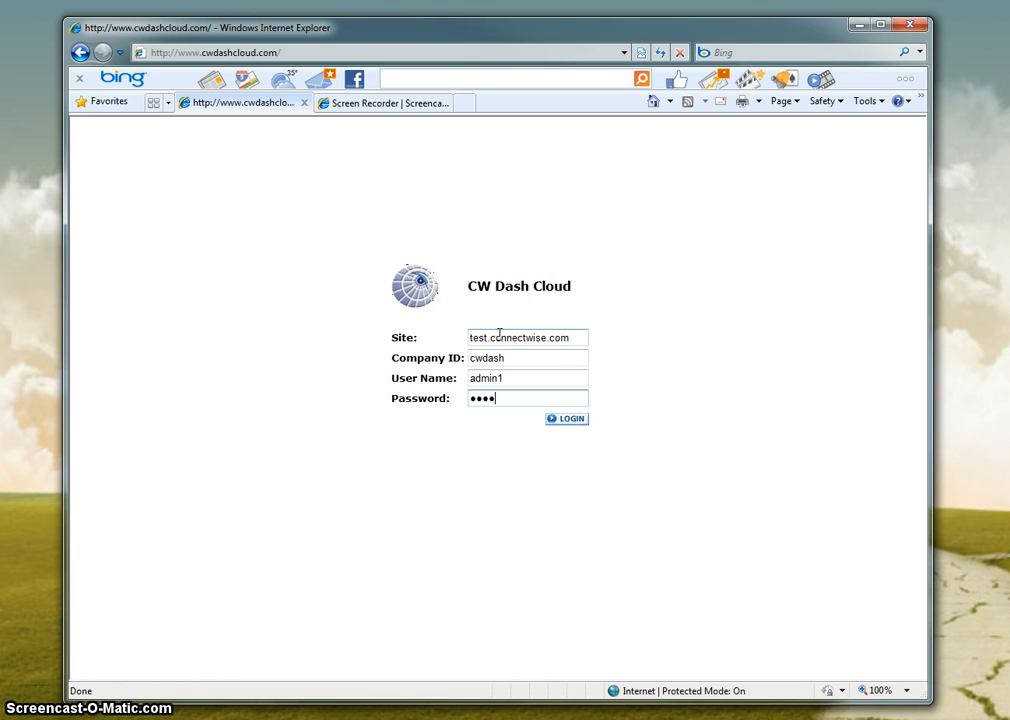
pyautogui.click(571, 423)
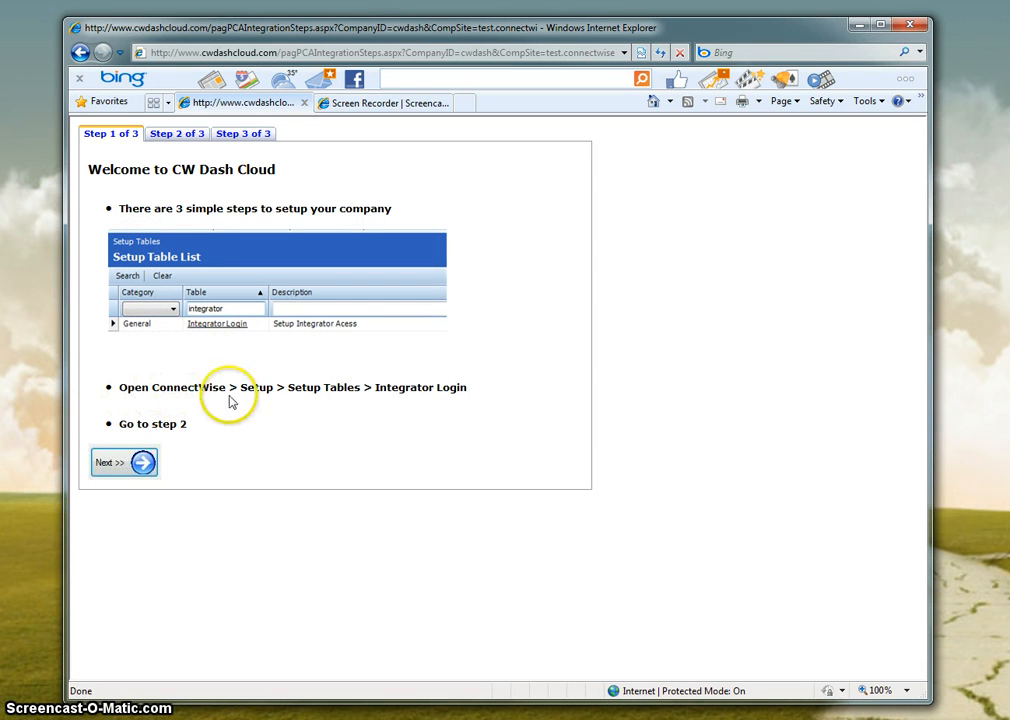
# - Place the ConnectWise window beside the browser and advance the company setup to step 2 of 3
pyautogui.click(140, 463)
pyautogui.moveTo(1005, 188); pyautogui.dragTo(595, 148)
pyautogui.moveTo(341, 132); pyautogui.dragTo(557, 222)
pyautogui.moveTo(726, 239); pyautogui.dragTo(635, 221)
pyautogui.click(141, 463)
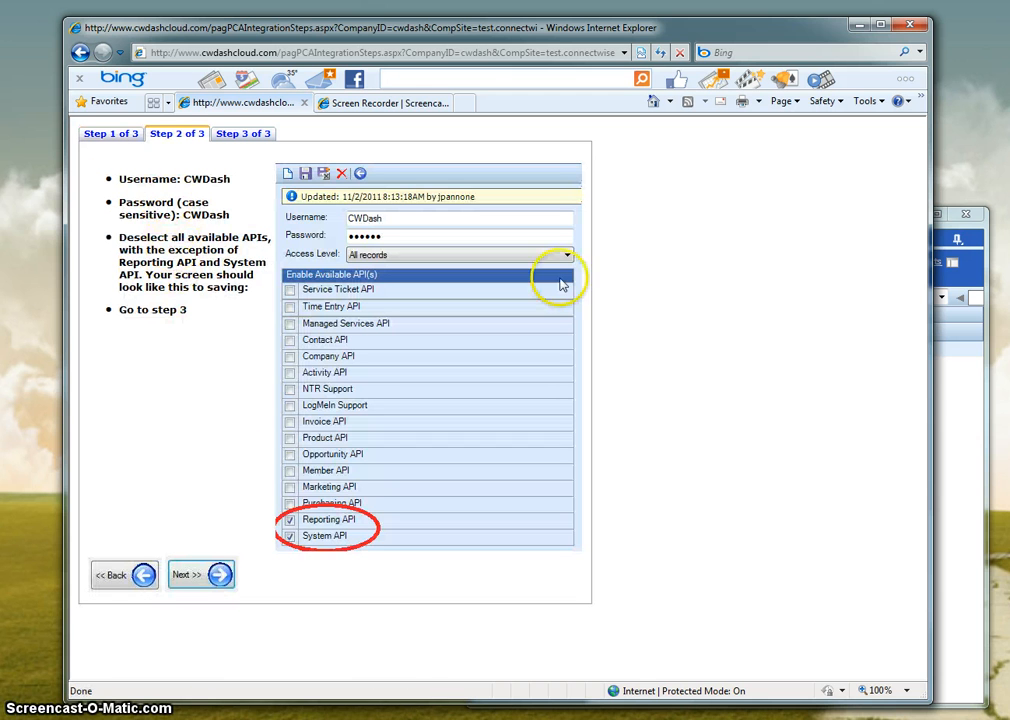
# - Open the CWDash integrator login in ConnectWise and compare its settings and enabled APIs with the step 2 instructions
pyautogui.click(963, 375)
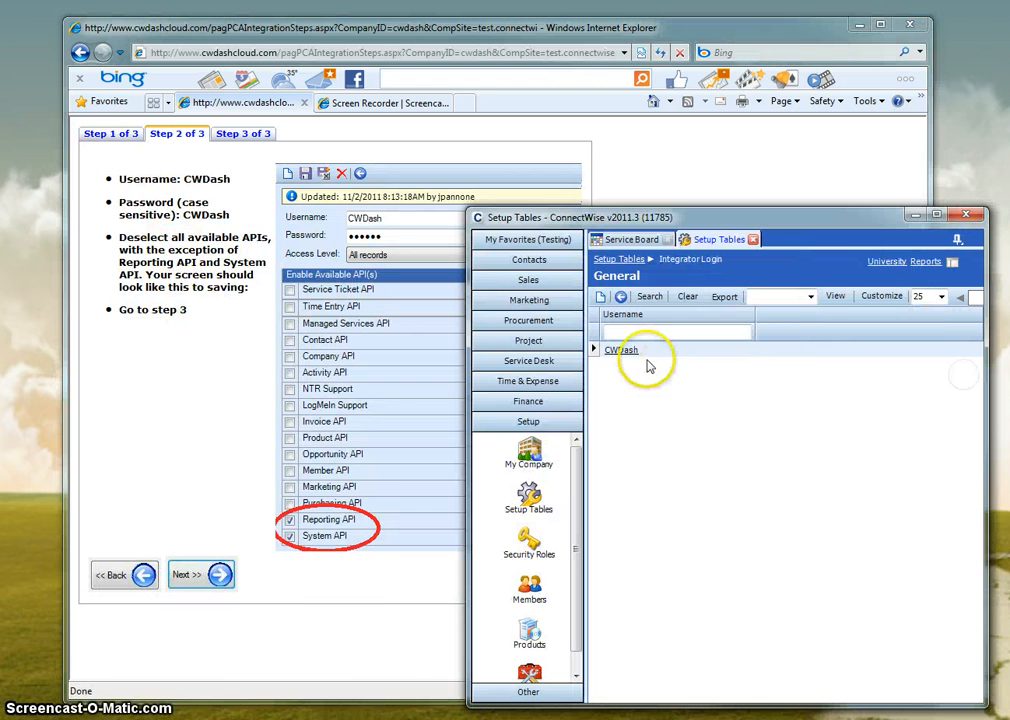
pyautogui.click(628, 352)
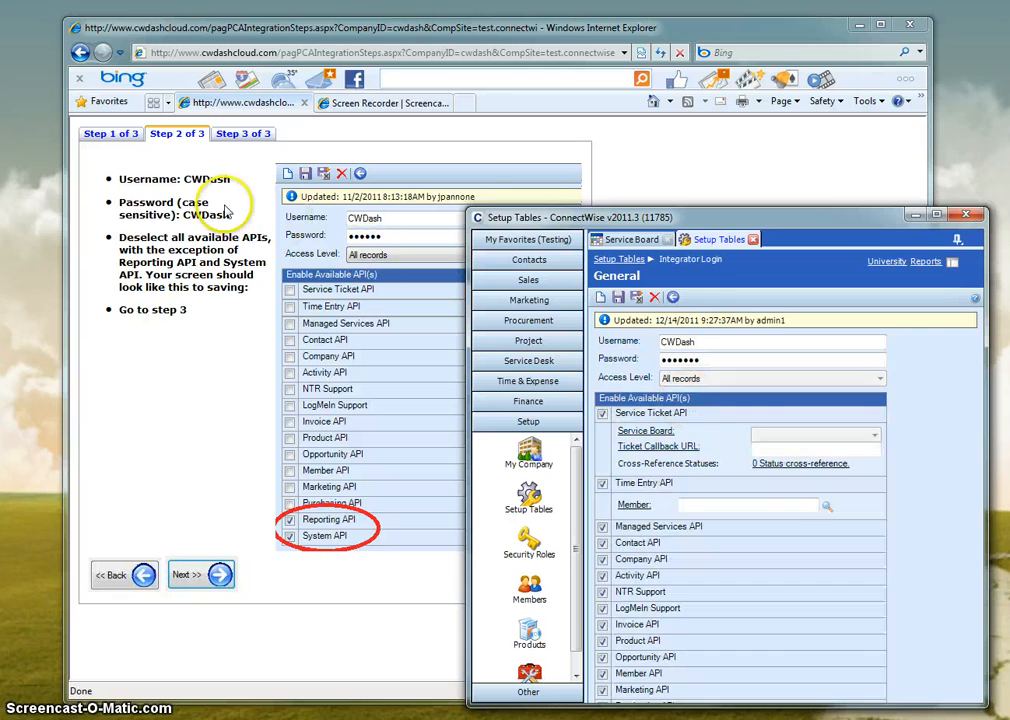
pyautogui.click(669, 40)
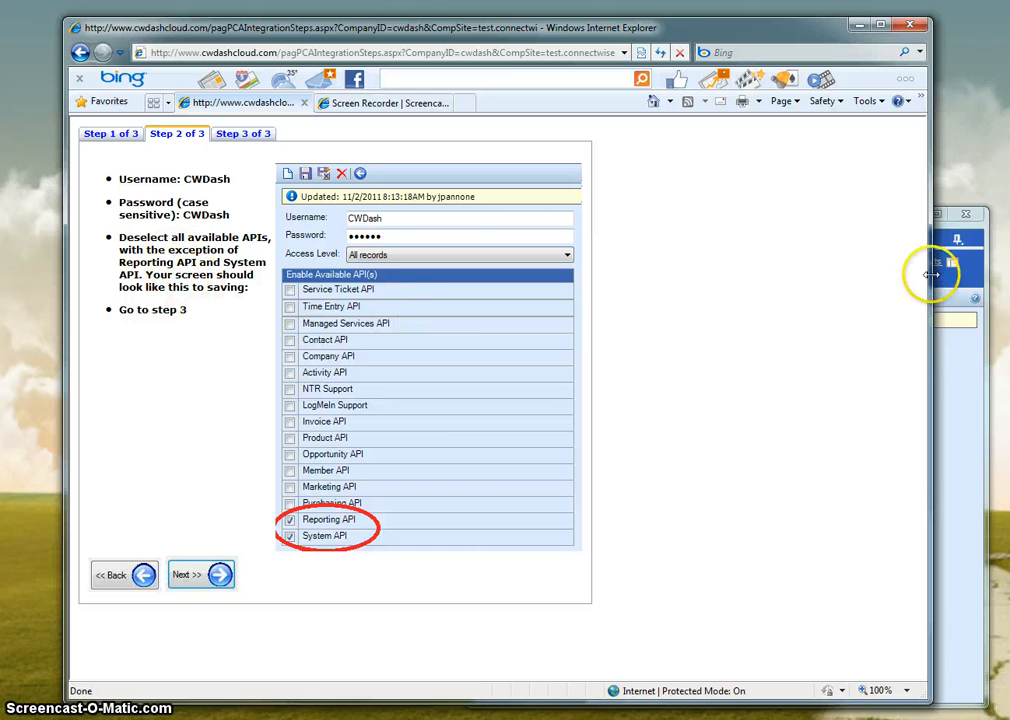
pyautogui.click(959, 363)
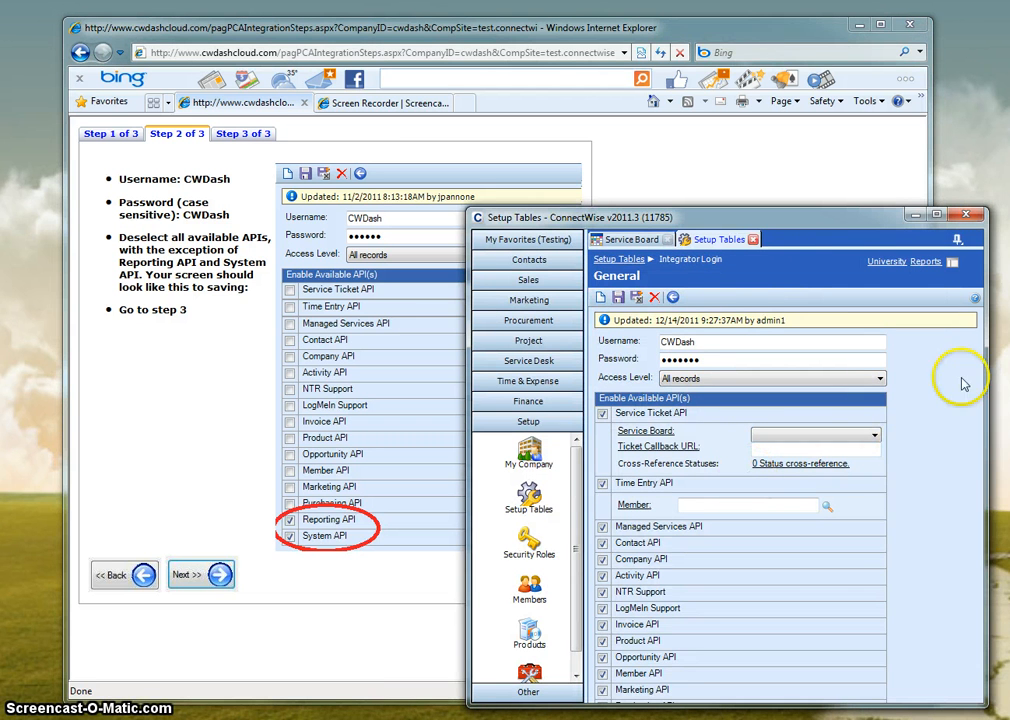
pyautogui.moveTo(834, 209); pyautogui.dragTo(830, 111)
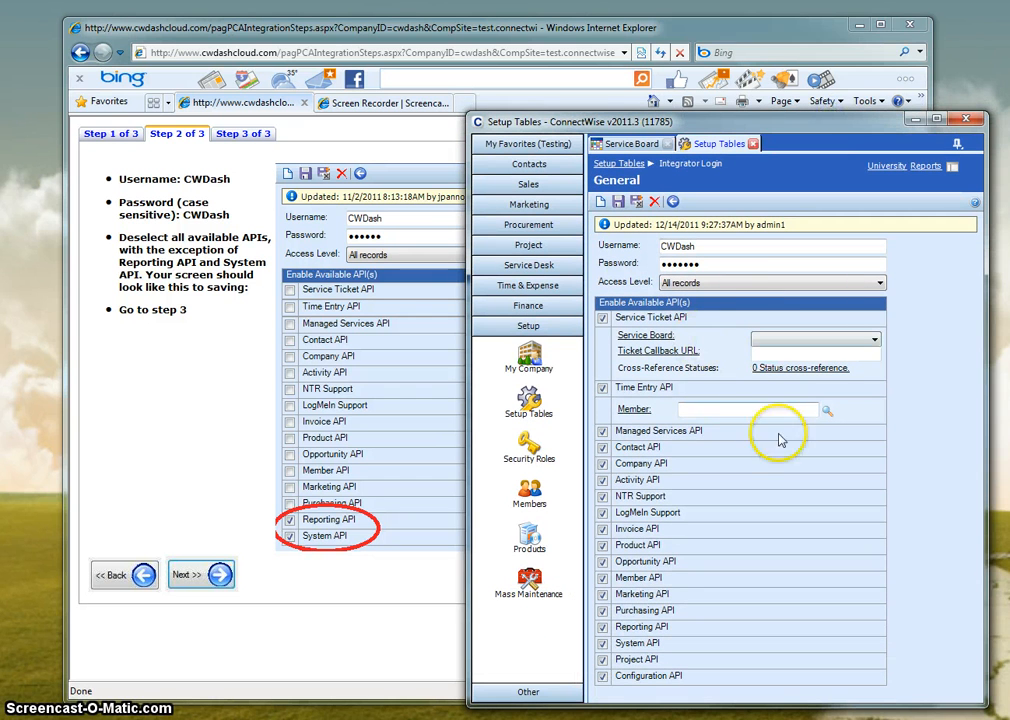
# - Return to the browser and advance the company setup to step 3 of 3
pyautogui.click(155, 455)
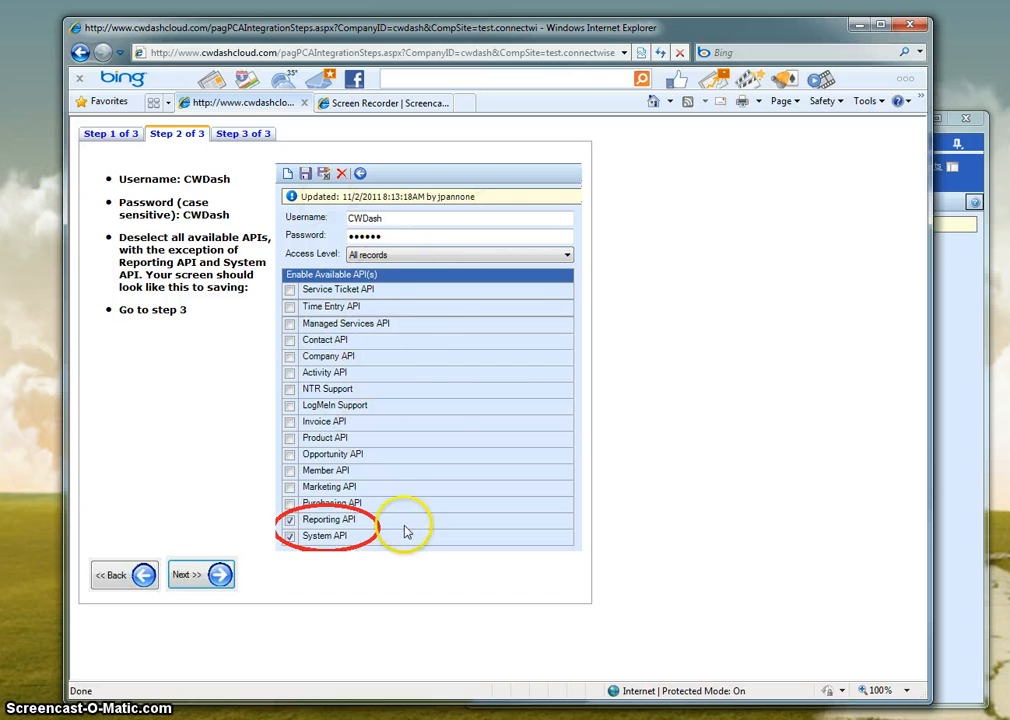
pyautogui.moveTo(230, 39); pyautogui.dragTo(187, 32)
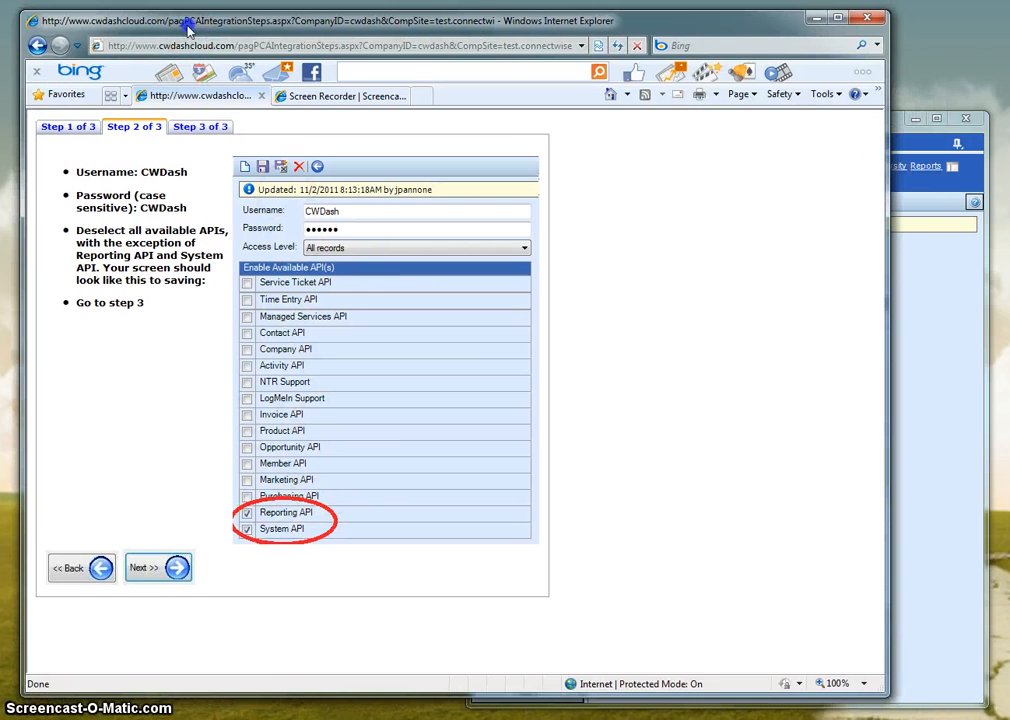
pyautogui.click(176, 567)
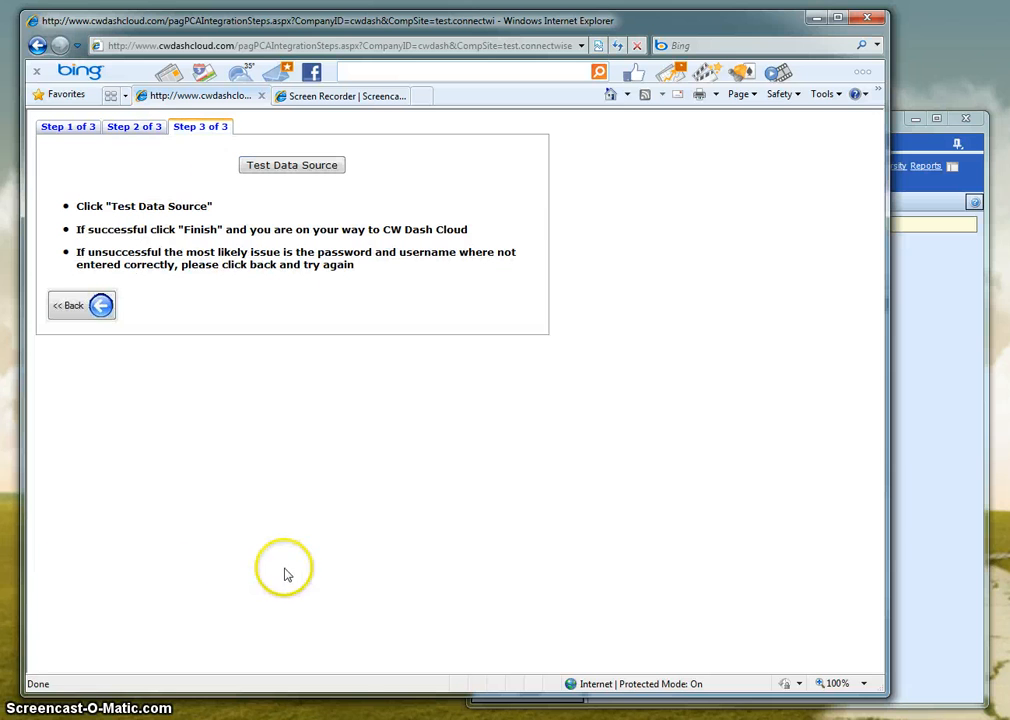
# - Re-enter the password of the CWDash integrator login in ConnectWise, then save and close the record
pyautogui.click(900, 122)
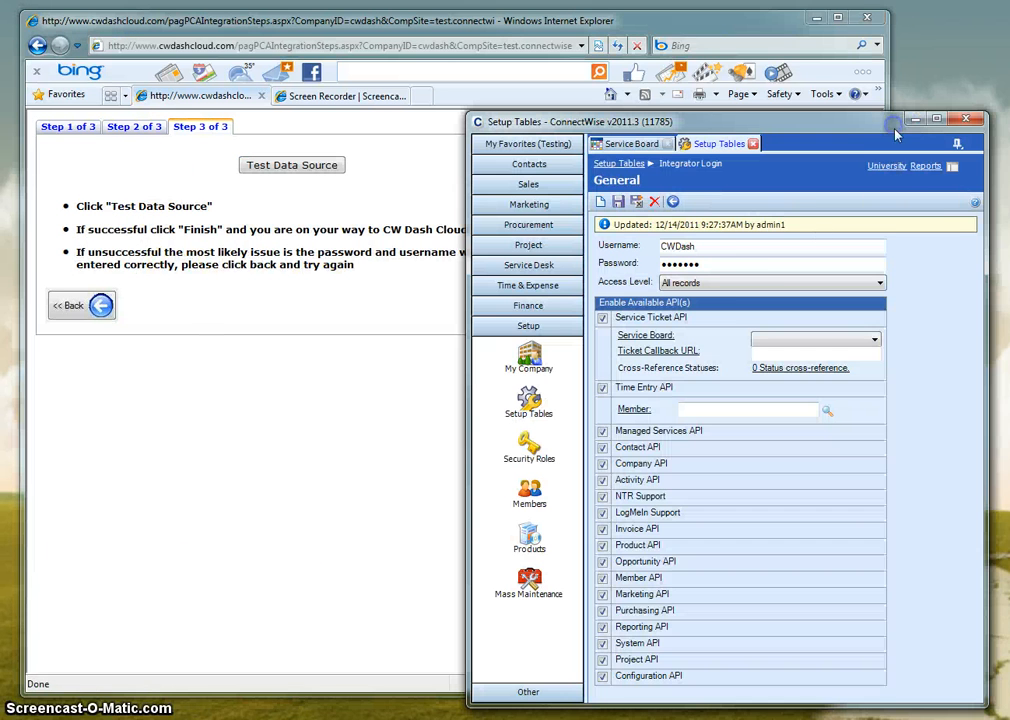
pyautogui.moveTo(721, 264); pyautogui.dragTo(660, 280)
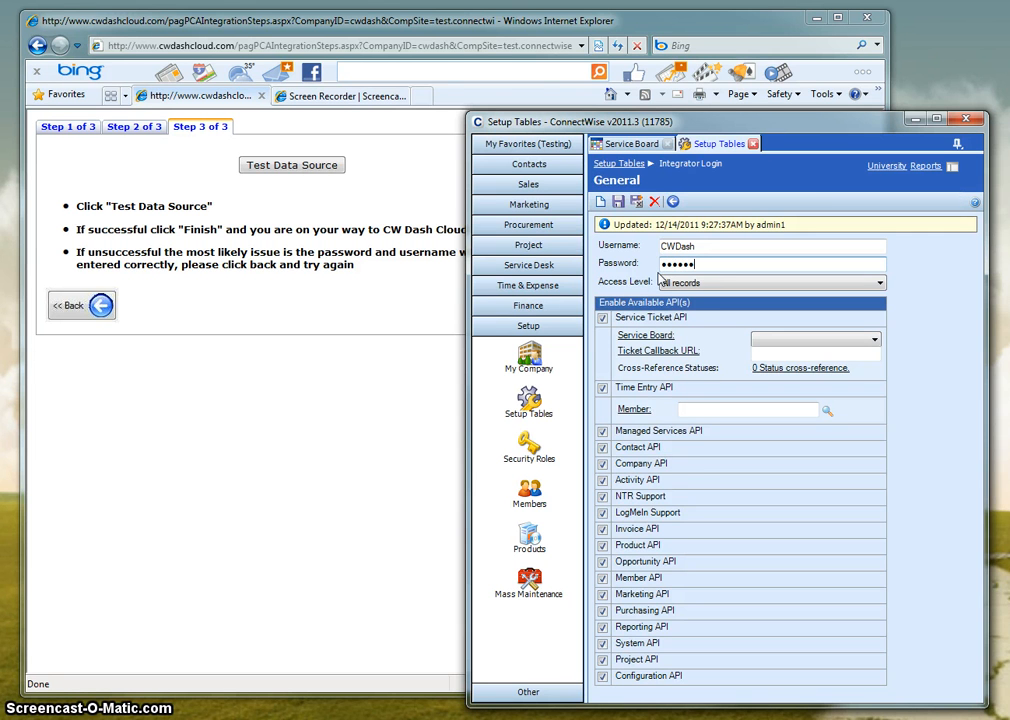
pyautogui.click(636, 201)
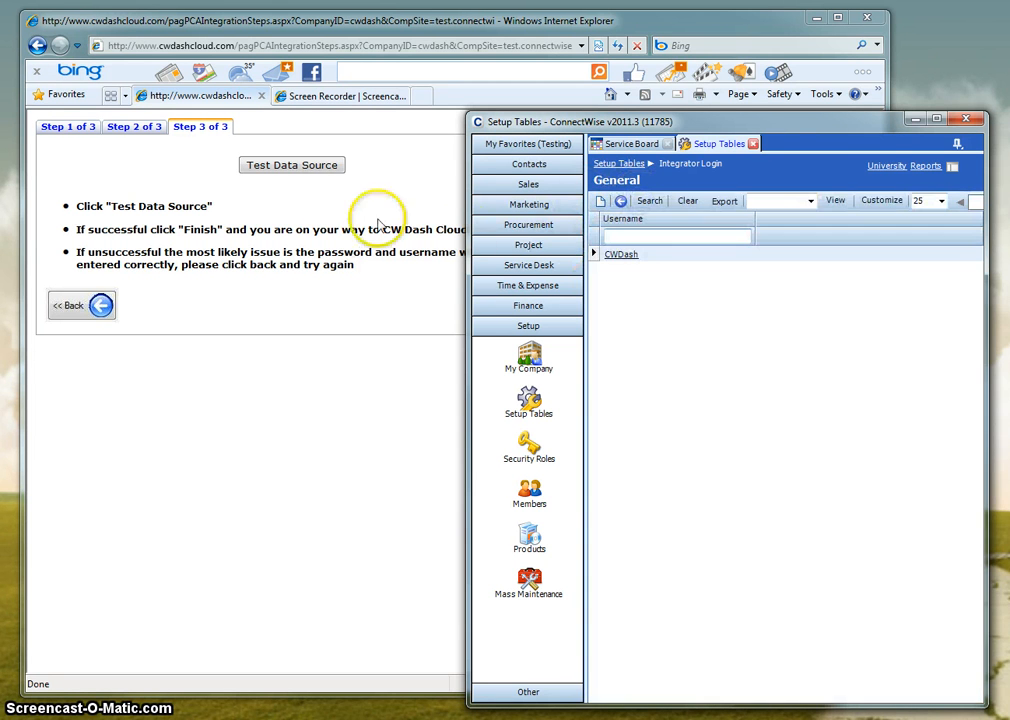
# - Test the data source on the setup page in the browser and finish the company setup
pyautogui.click(363, 18)
pyautogui.click(322, 165)
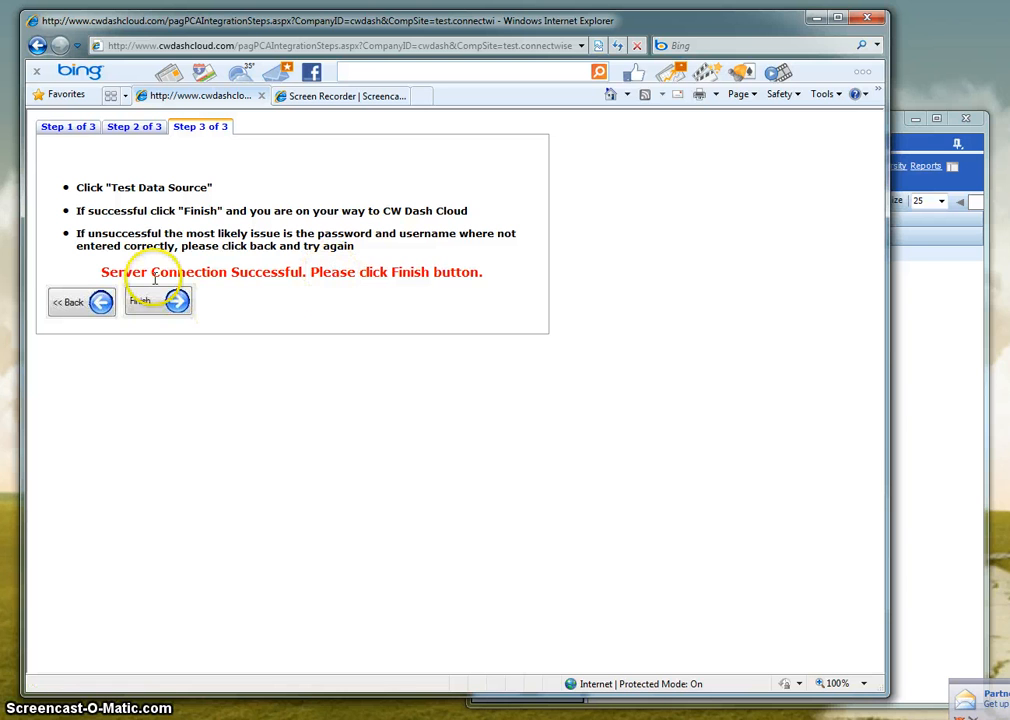
pyautogui.click(145, 310)
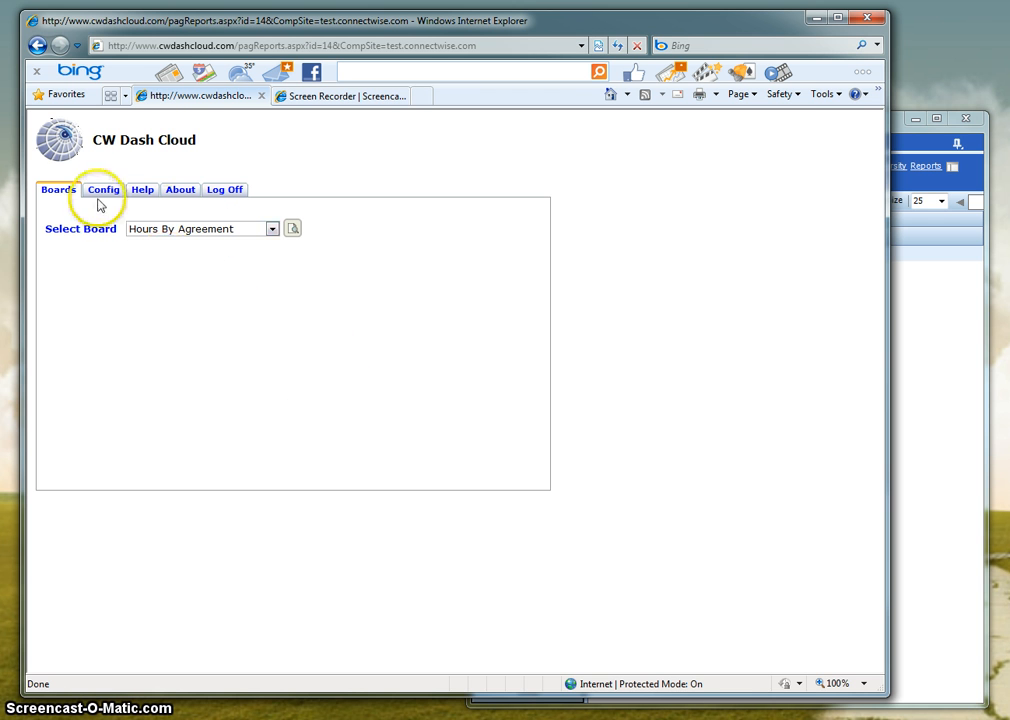
# - Open the Hours By Agreement board and enlarge its chart window slightly
pyautogui.click(272, 230)
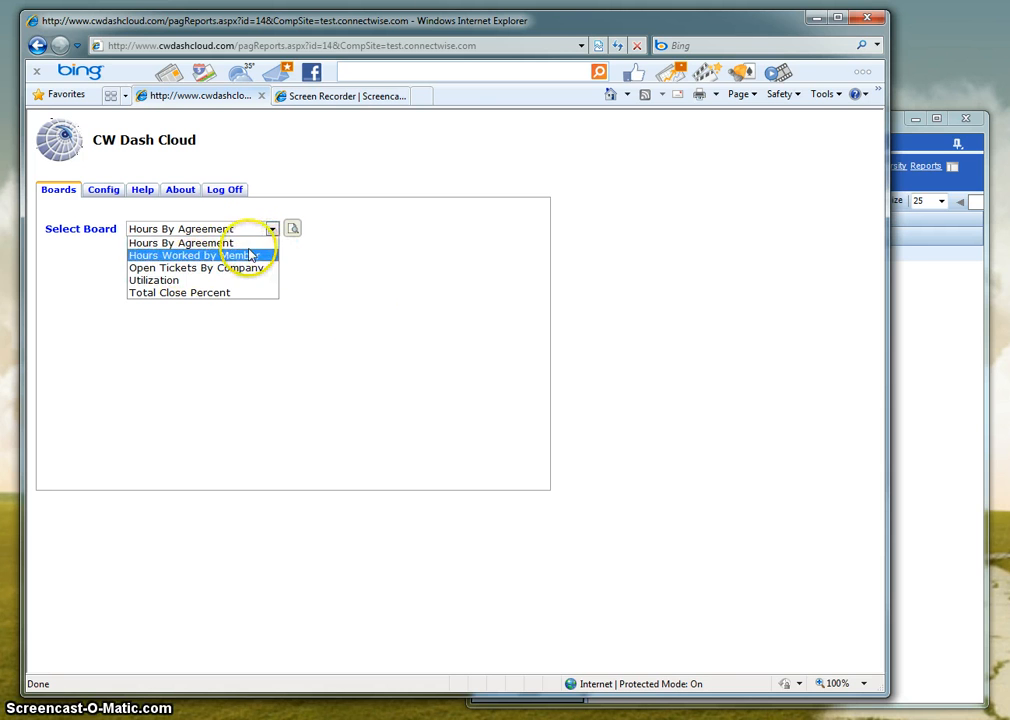
pyautogui.click(262, 243)
pyautogui.click(292, 228)
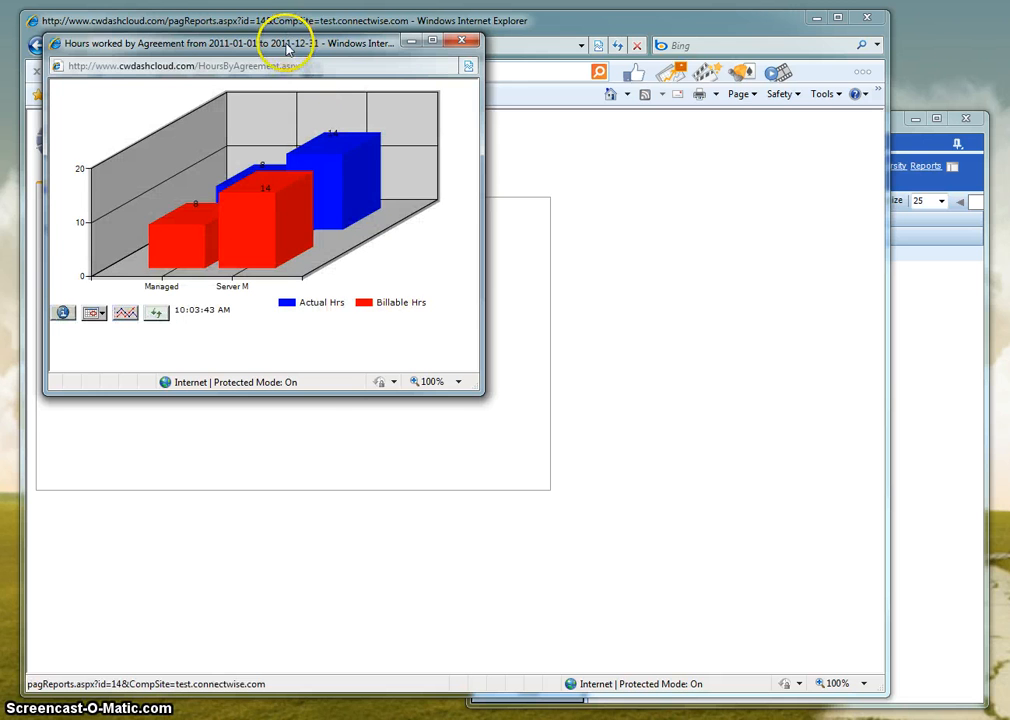
pyautogui.moveTo(285, 44)
pyautogui.mouseDown()
pyautogui.moveTo(552, 138)
pyautogui.moveTo(286, 48)
pyautogui.mouseUp()
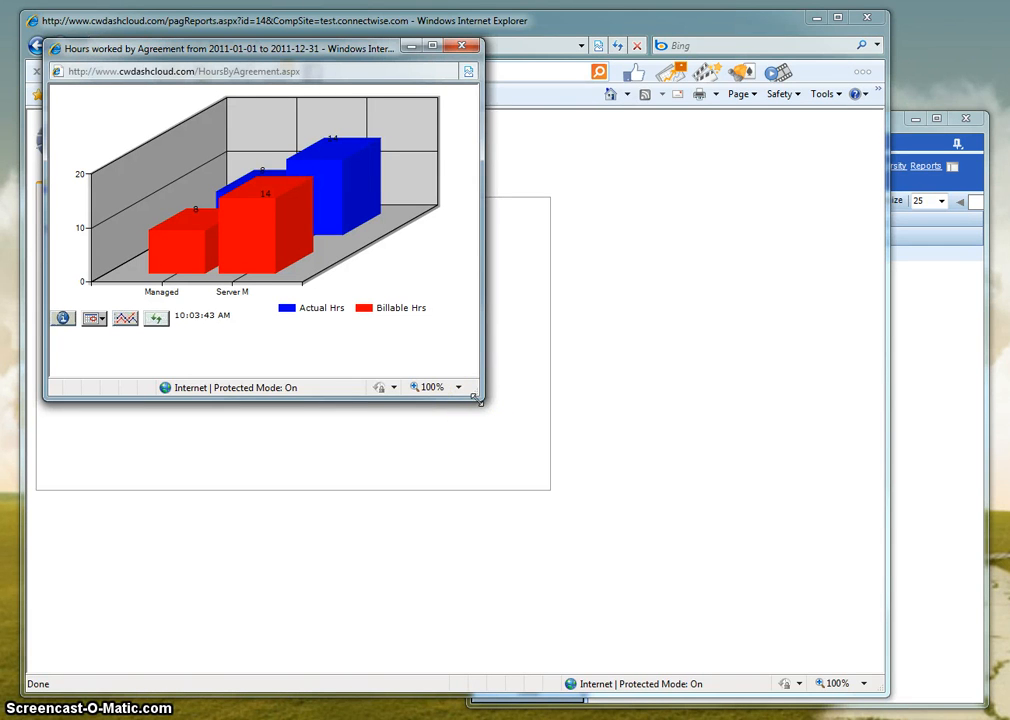
pyautogui.moveTo(477, 398); pyautogui.dragTo(537, 428)
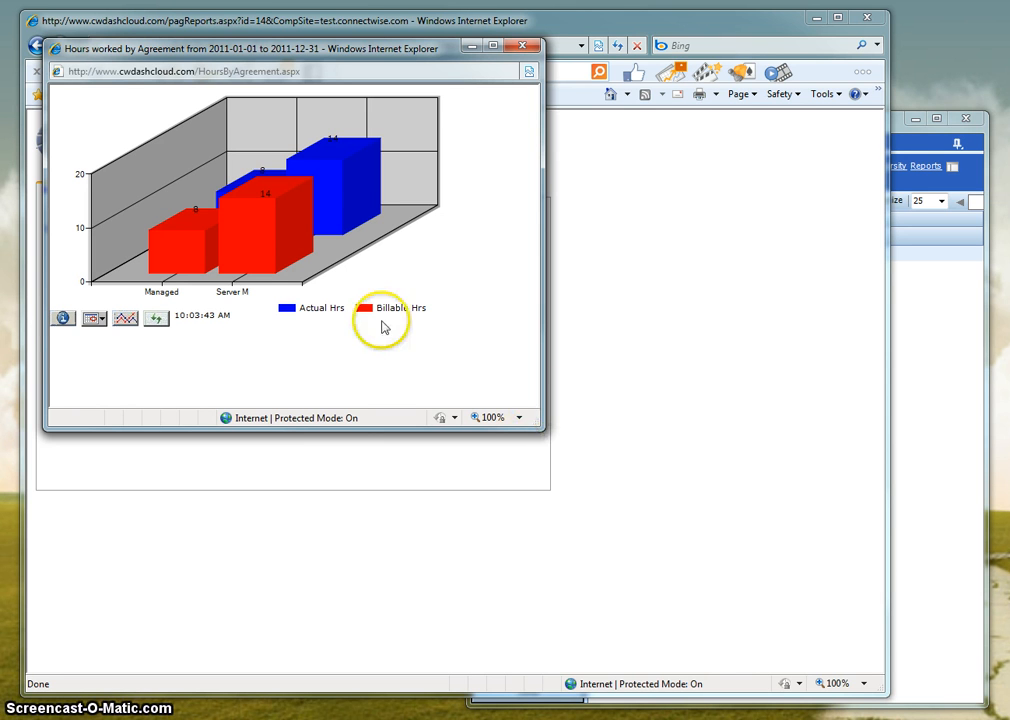
# - View the company details behind the Server M billable hours bar, and set the chart's date range to Current Month
pyautogui.click(260, 235)
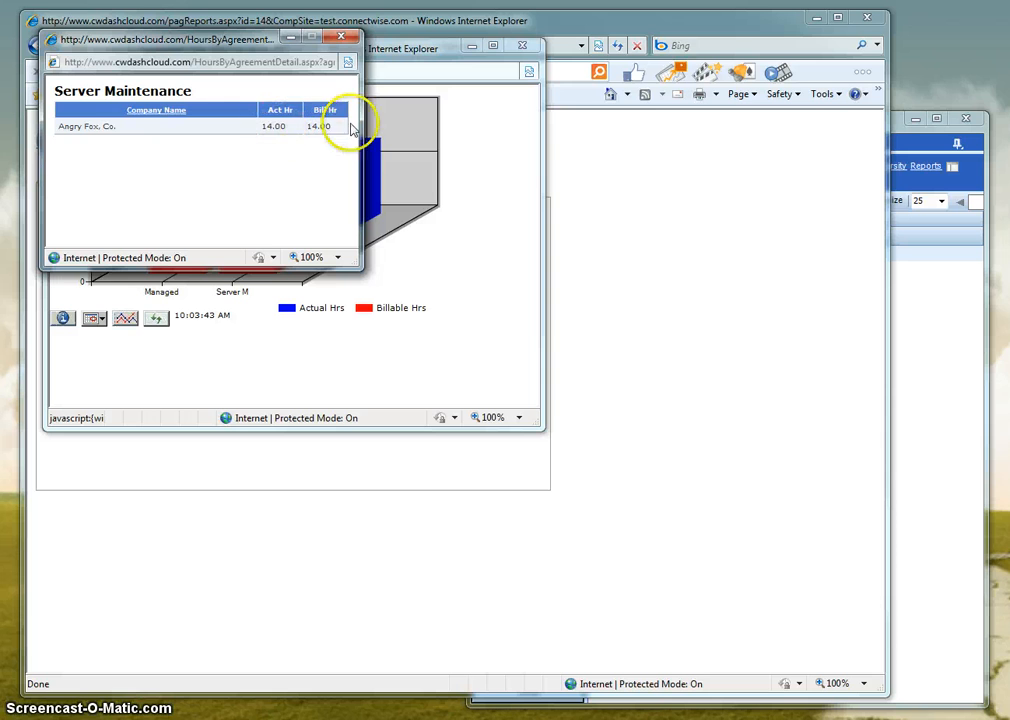
pyautogui.click(345, 42)
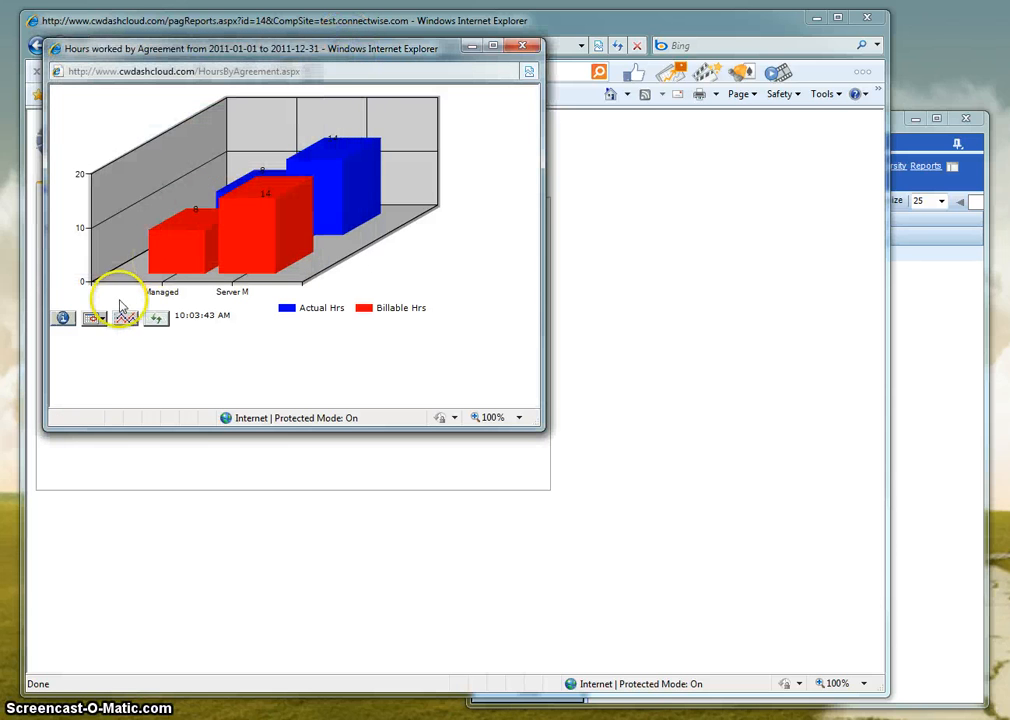
pyautogui.click(101, 327)
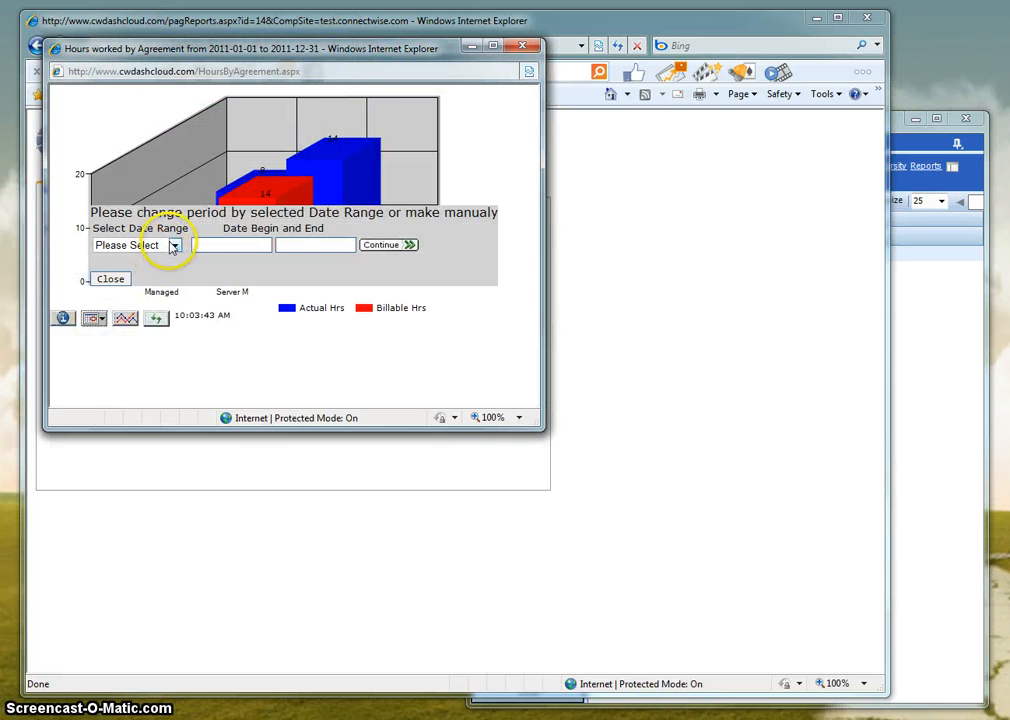
pyautogui.click(175, 245)
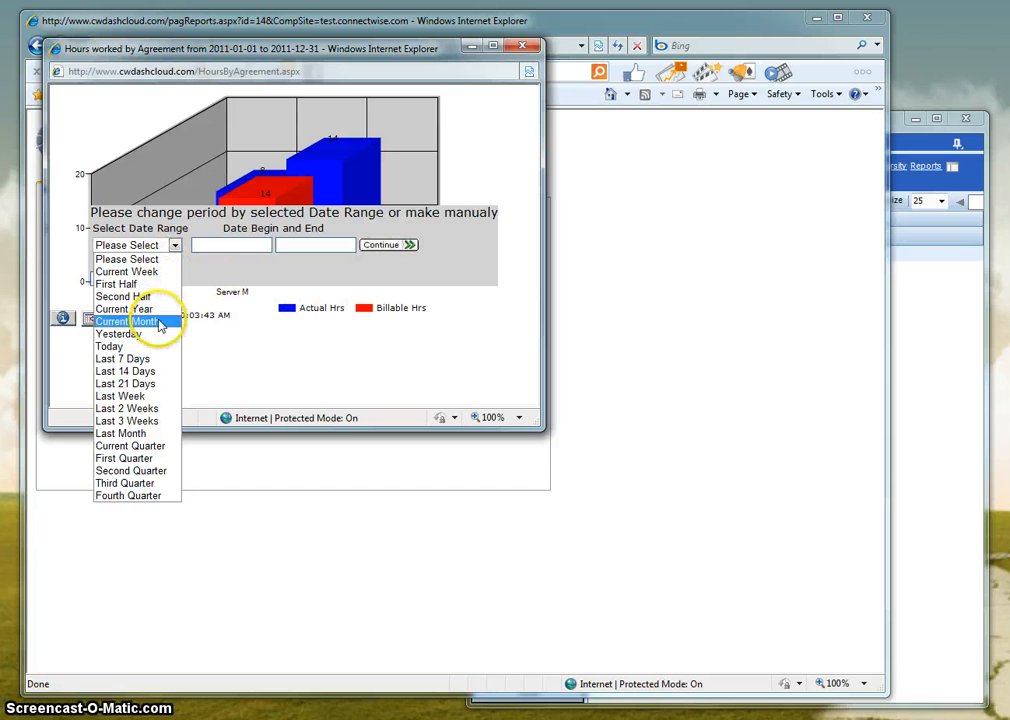
pyautogui.click(127, 321)
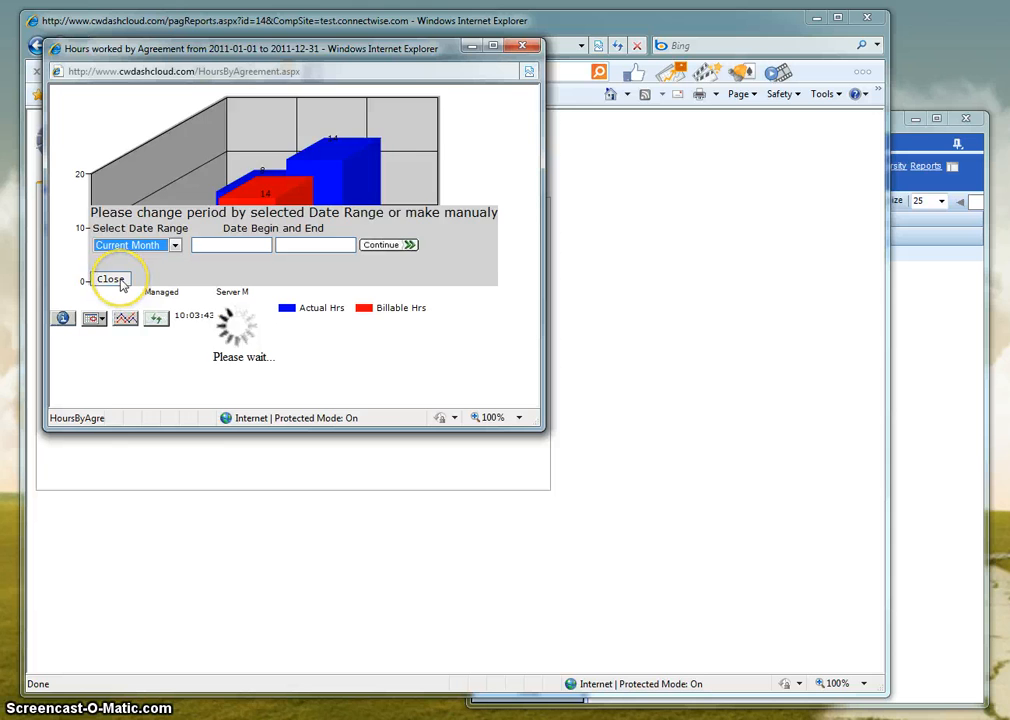
# - Read the Hours By Agreement board's description and close it
pyautogui.click(62, 318)
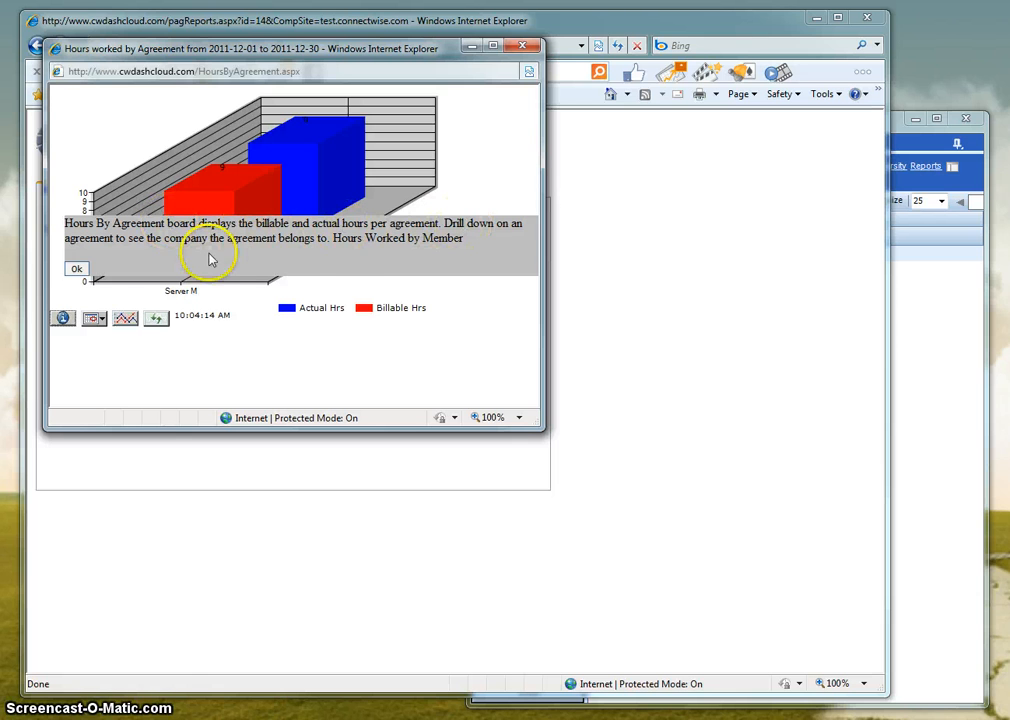
pyautogui.click(78, 274)
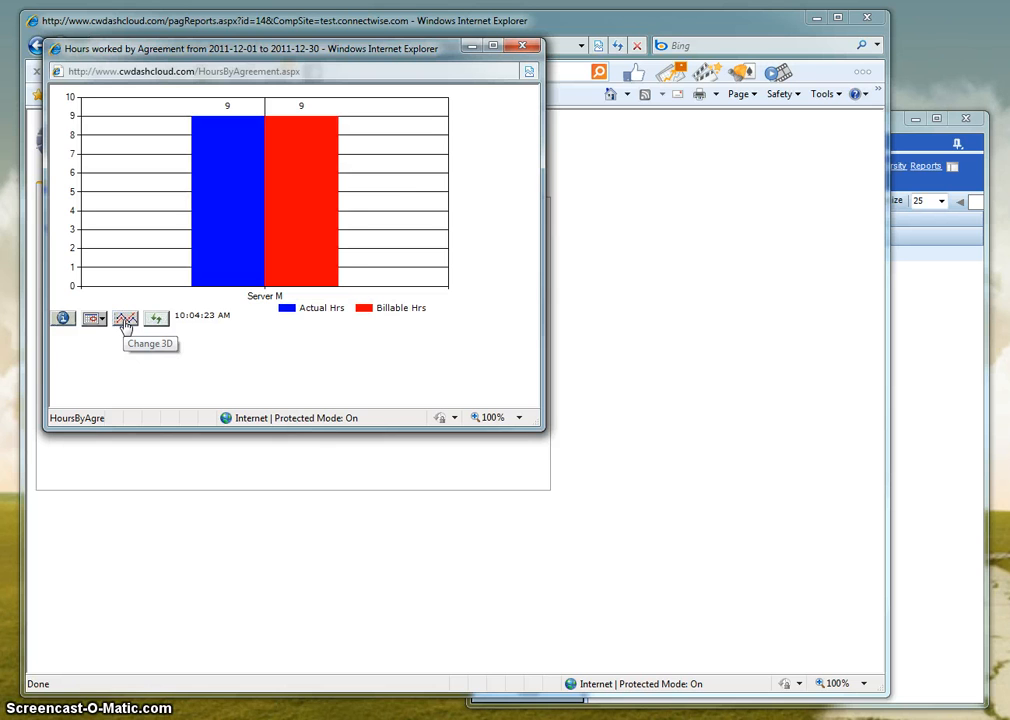
# - Switch the agreement hours chart back to 3D, highlight its last update time and refresh the board
pyautogui.click(125, 319)
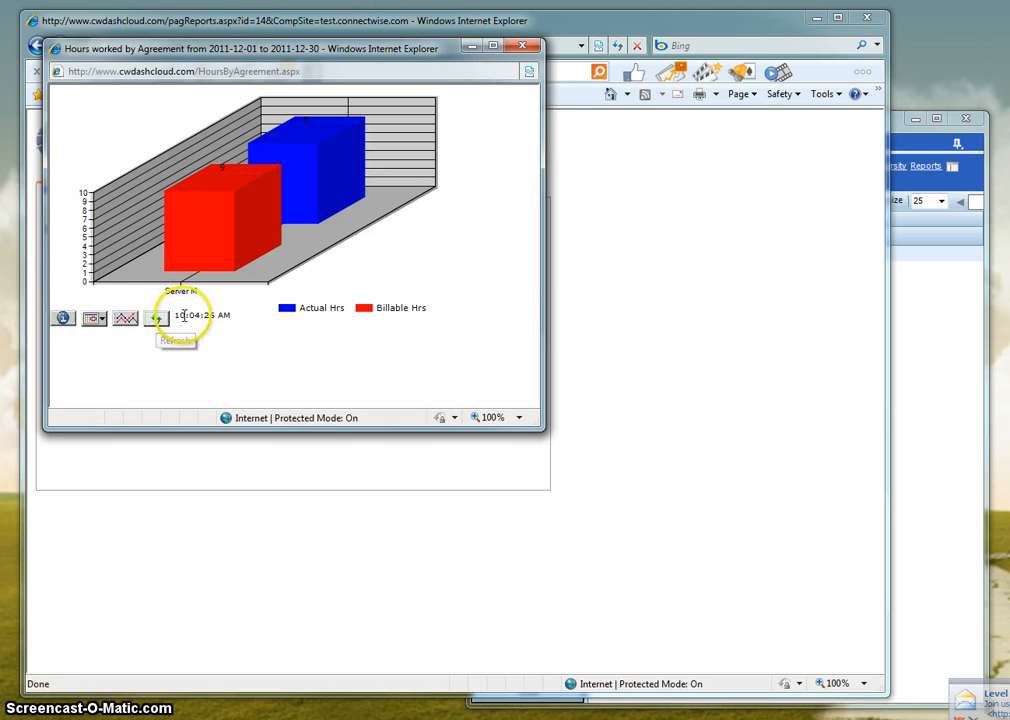
pyautogui.moveTo(175, 316); pyautogui.dragTo(227, 315)
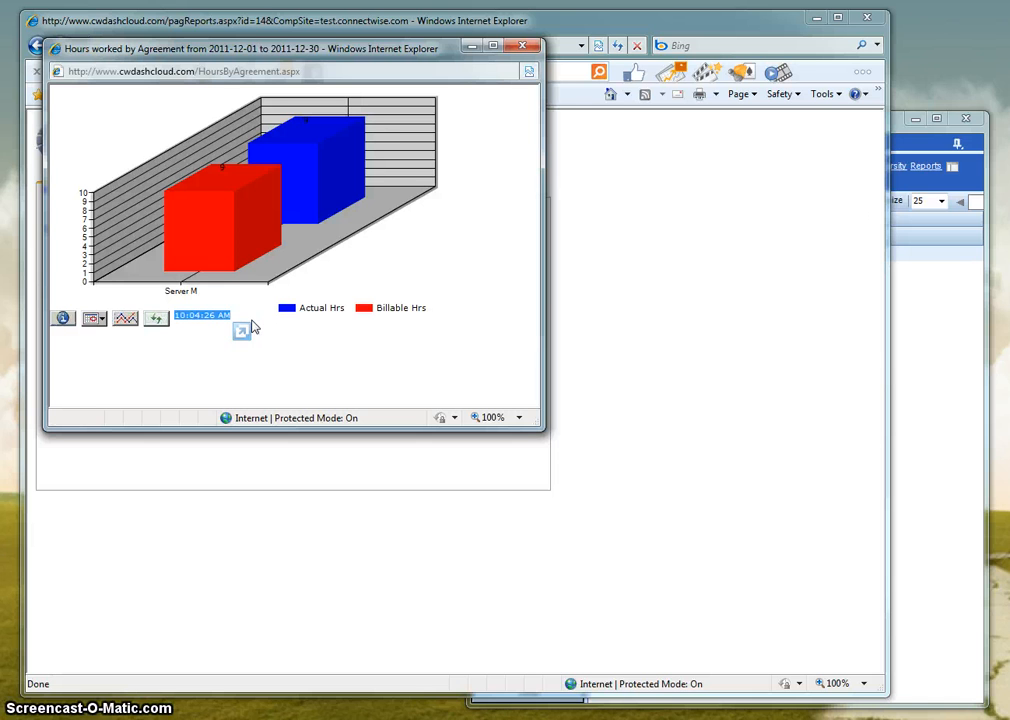
pyautogui.click(160, 320)
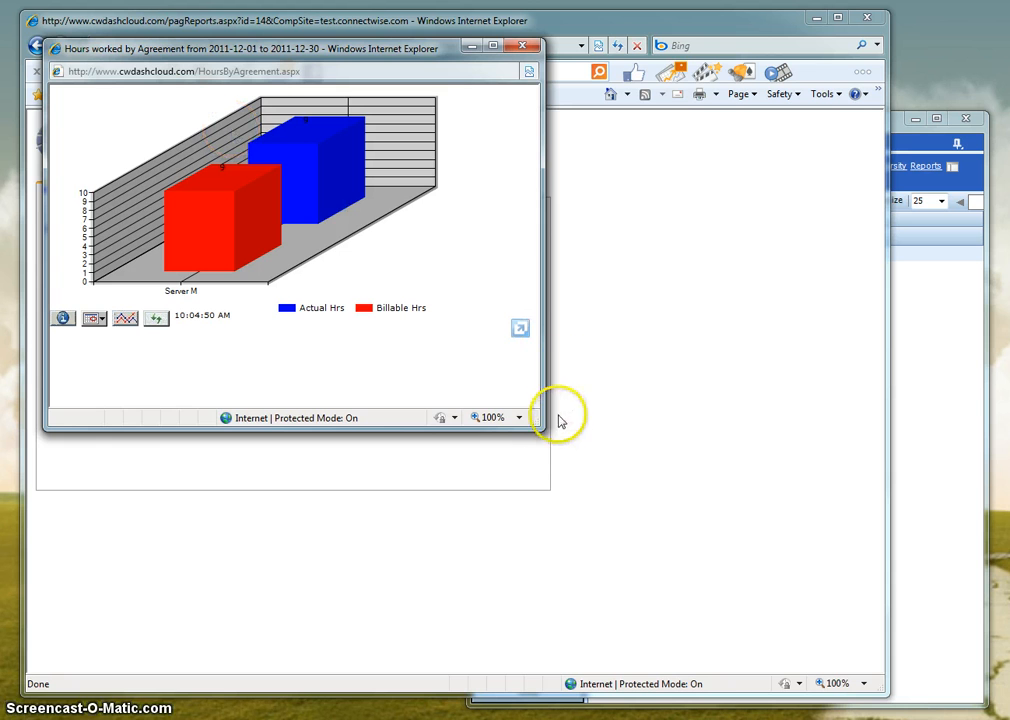
# - Enlarge the Hours By Agreement chart window and set its zoom level to 125%
pyautogui.moveTo(537, 429); pyautogui.dragTo(671, 485)
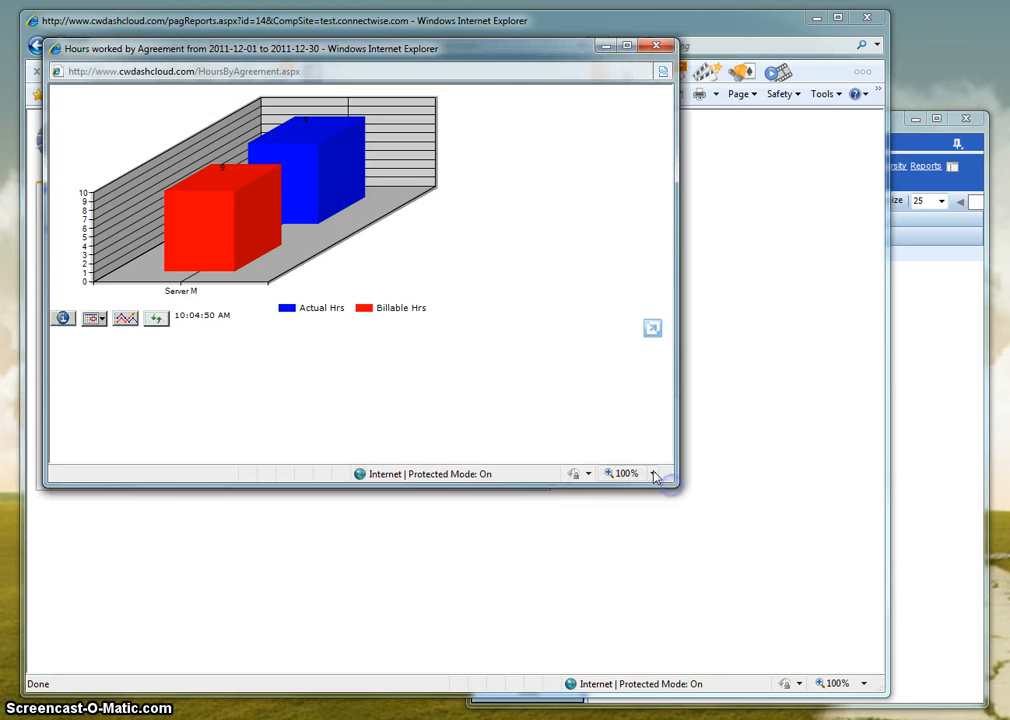
pyautogui.click(653, 474)
pyautogui.click(595, 383)
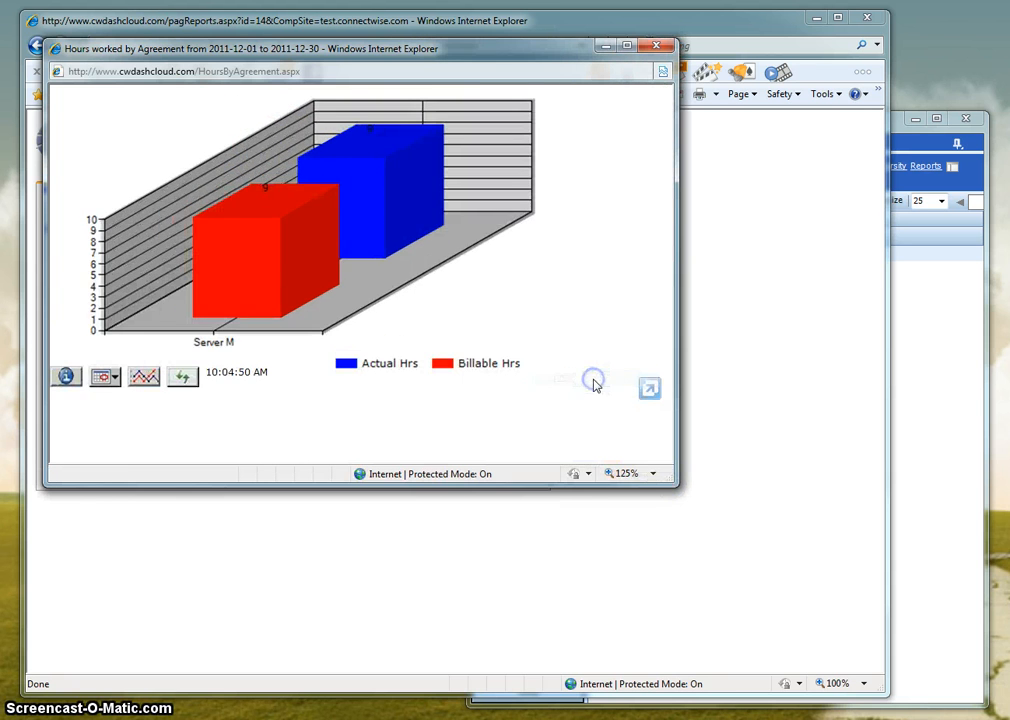
# - Set the Hours By Agreement chart's zoom level to 150%, enlarge its window to fit the chart, and close it
pyautogui.click(653, 474)
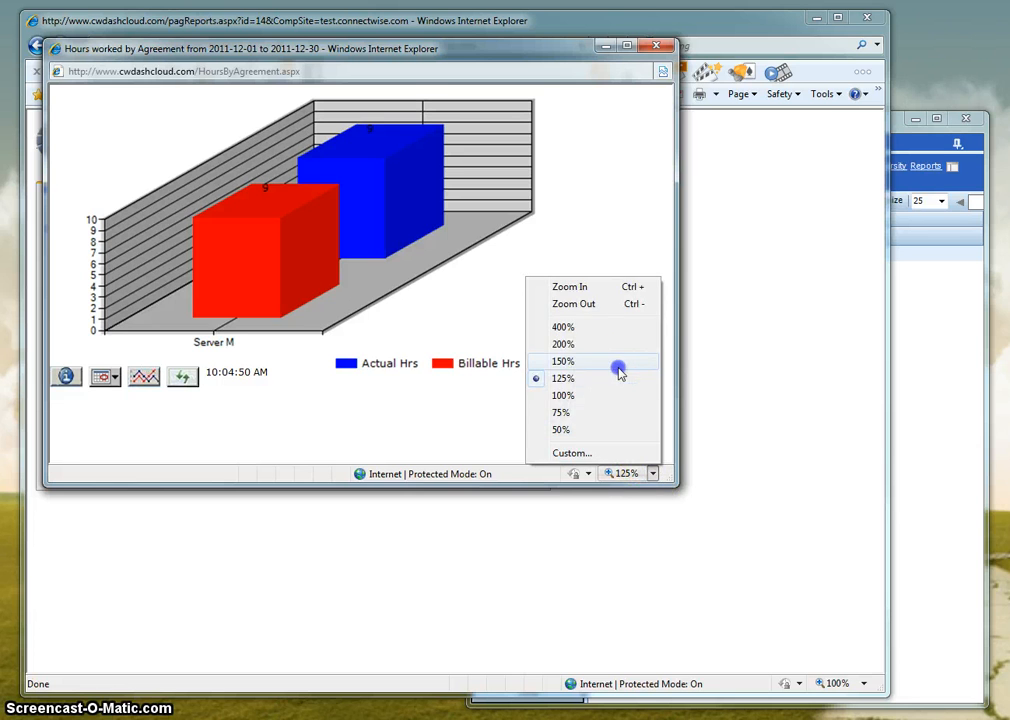
pyautogui.click(619, 361)
pyautogui.moveTo(676, 478); pyautogui.dragTo(744, 506)
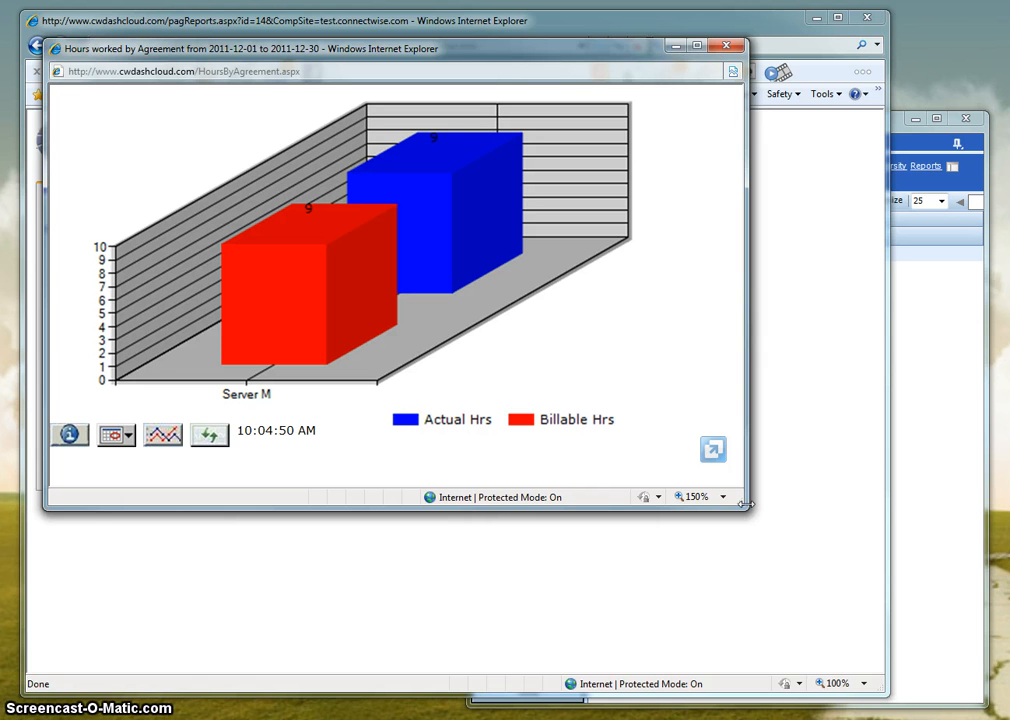
pyautogui.click(725, 45)
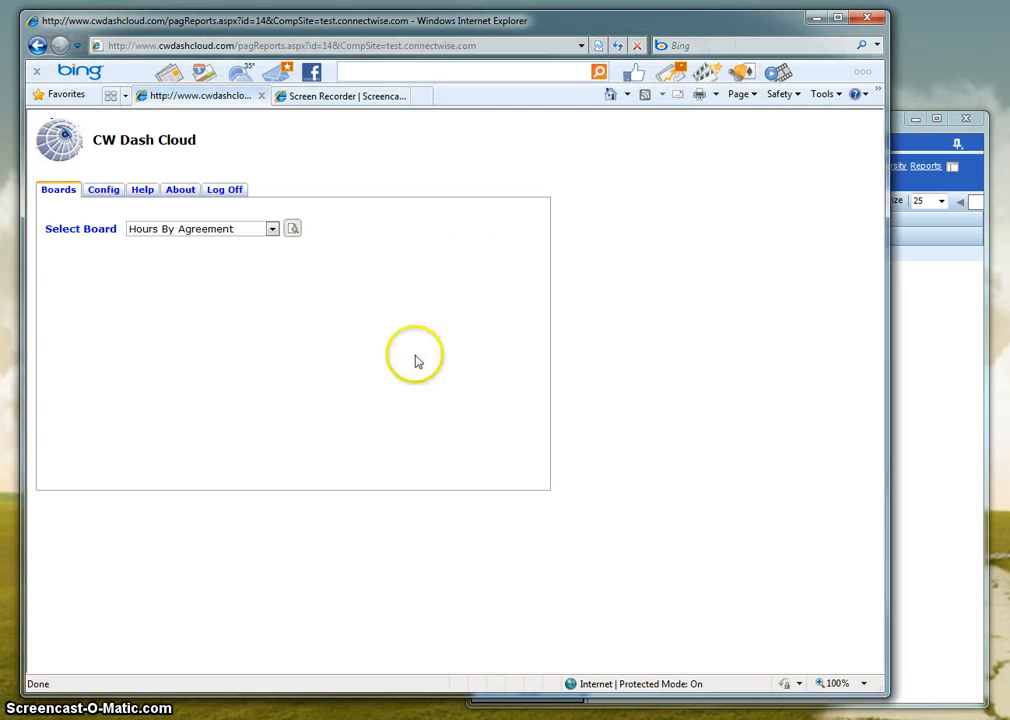
# - Open the Hours Worked by Member board to view each member's actual and billable hours
pyautogui.click(271, 230)
pyautogui.click(257, 256)
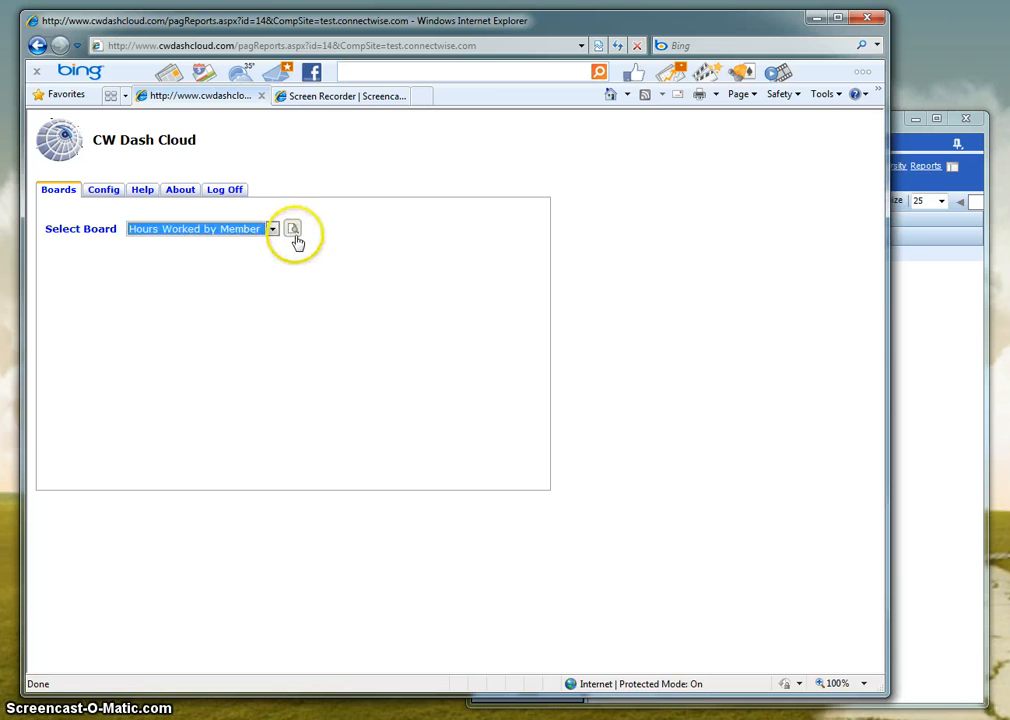
pyautogui.click(292, 229)
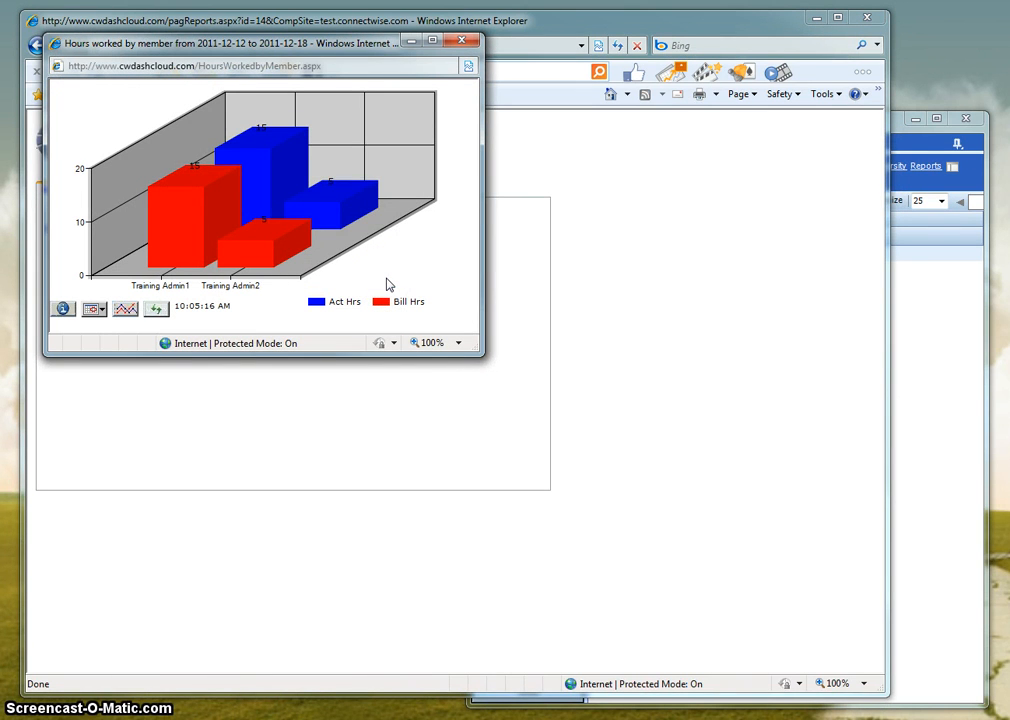
pyautogui.click(391, 271)
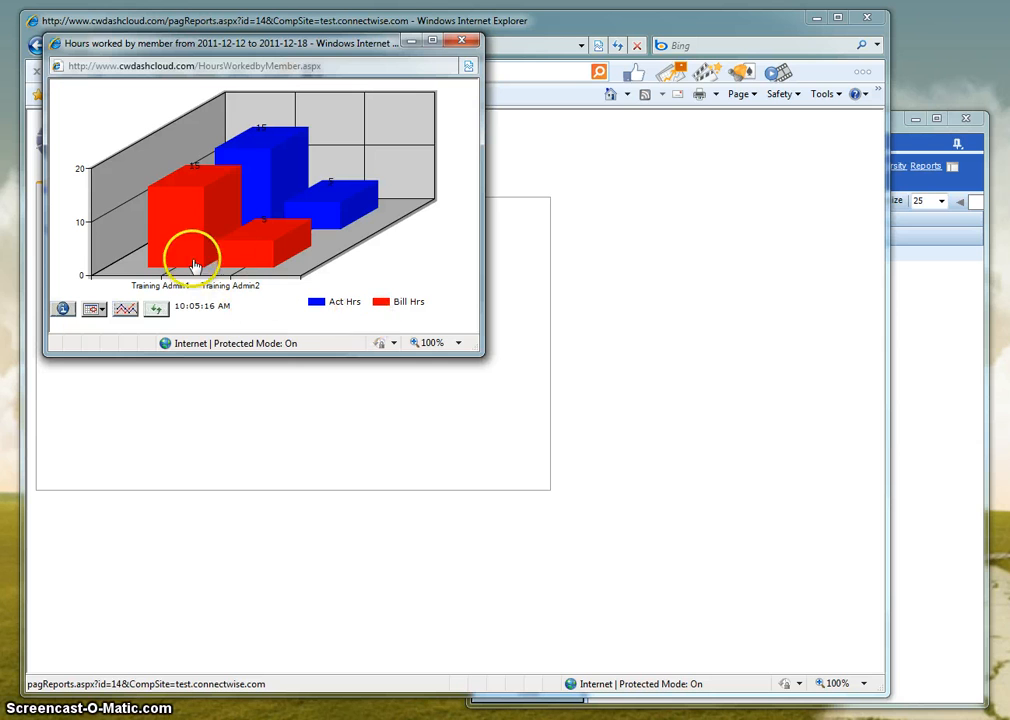
# - View the company details behind the second member's billable hours bar at 100% zoom and close them
pyautogui.click(254, 254)
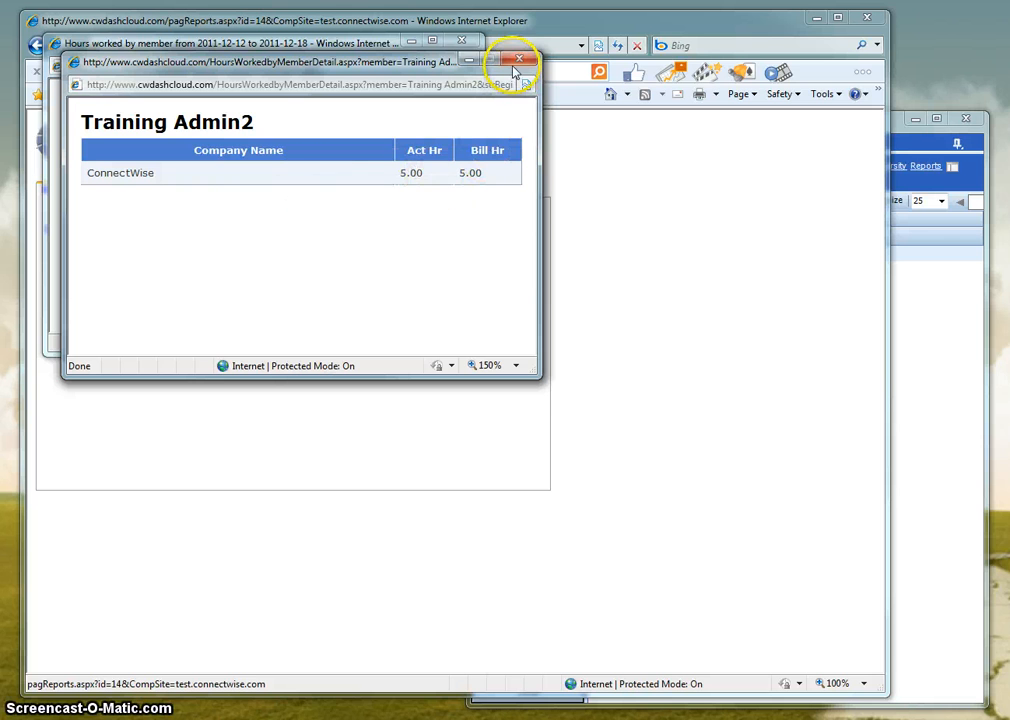
pyautogui.click(516, 365)
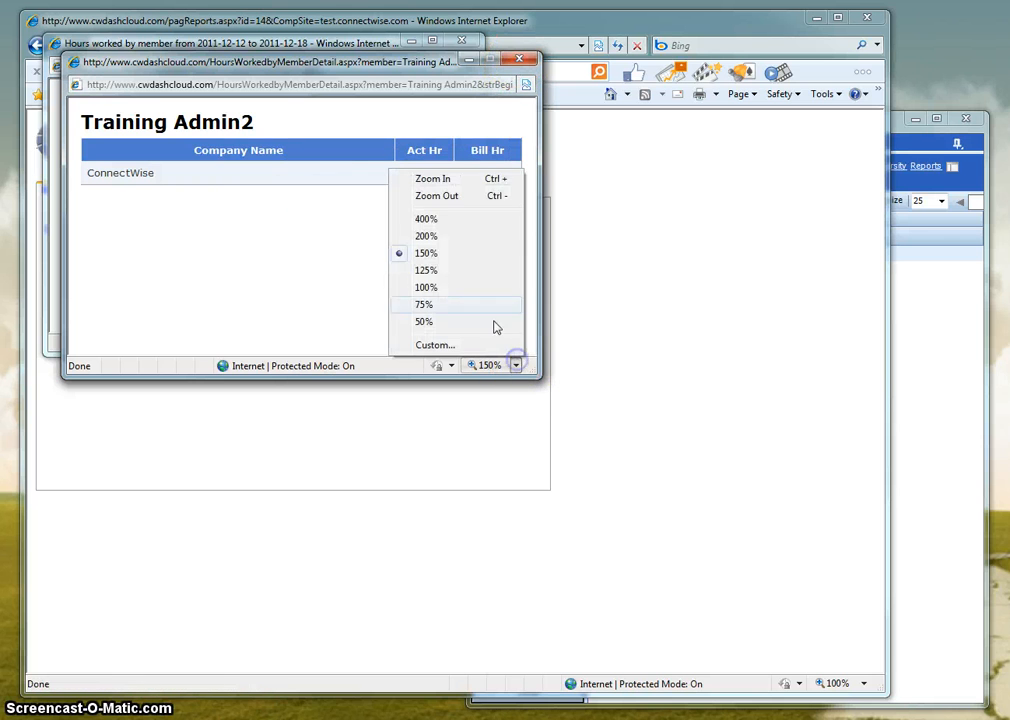
pyautogui.click(462, 288)
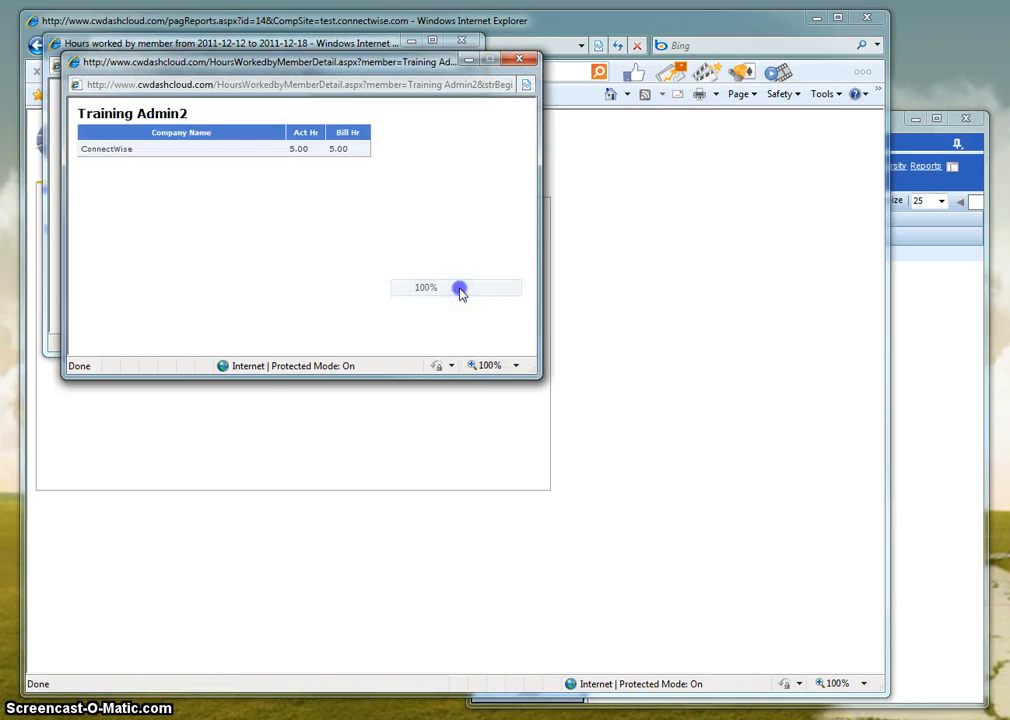
pyautogui.click(517, 63)
# - Enlarge the Hours Worked by Member window to fit the whole chart at 150% zoom, and close the board
pyautogui.click(457, 342)
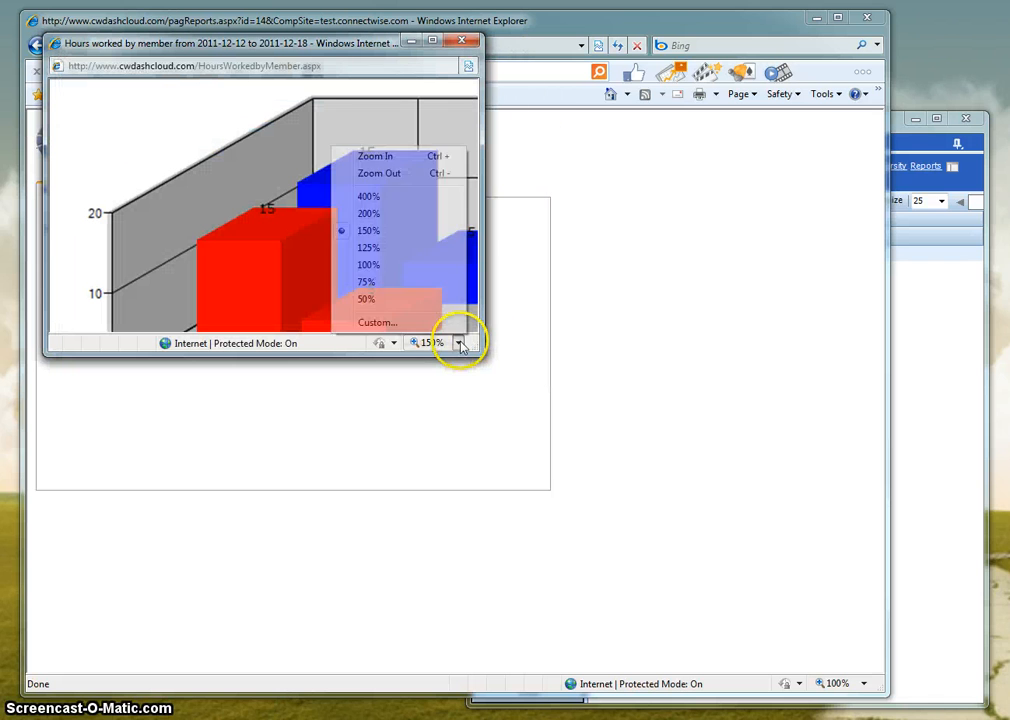
pyautogui.click(474, 350)
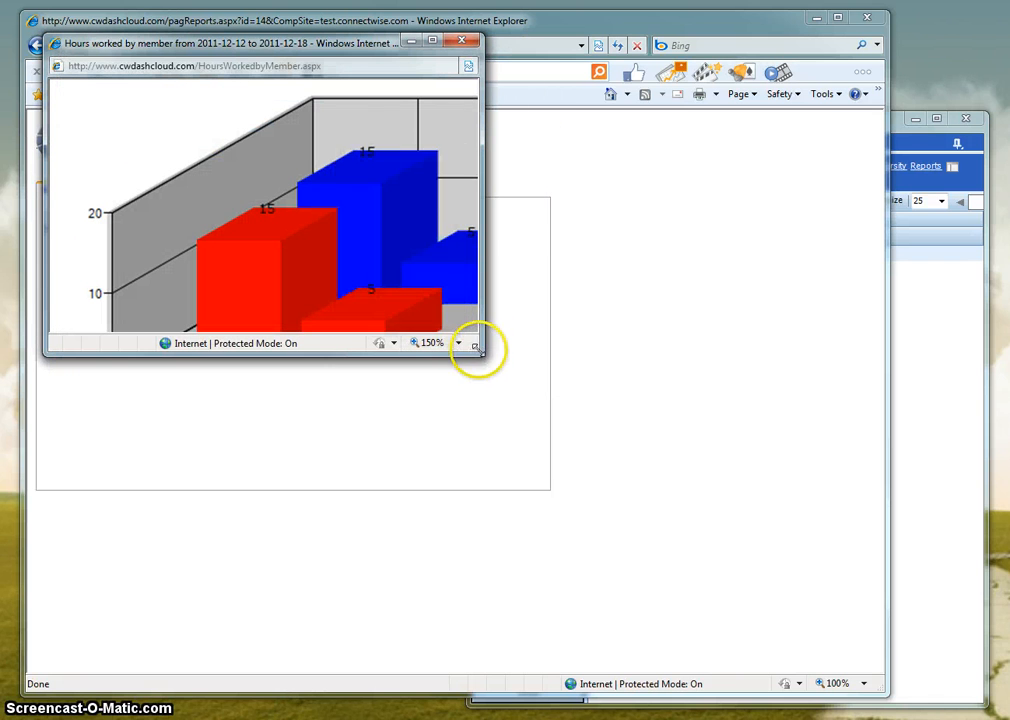
pyautogui.moveTo(476, 352); pyautogui.dragTo(703, 501)
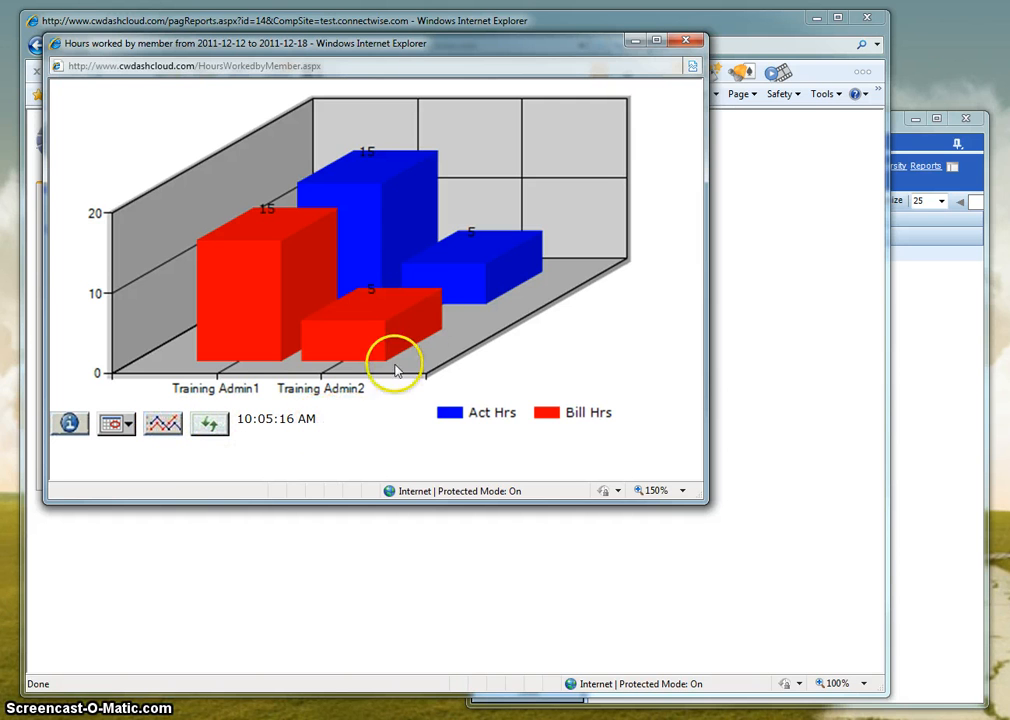
pyautogui.click(686, 42)
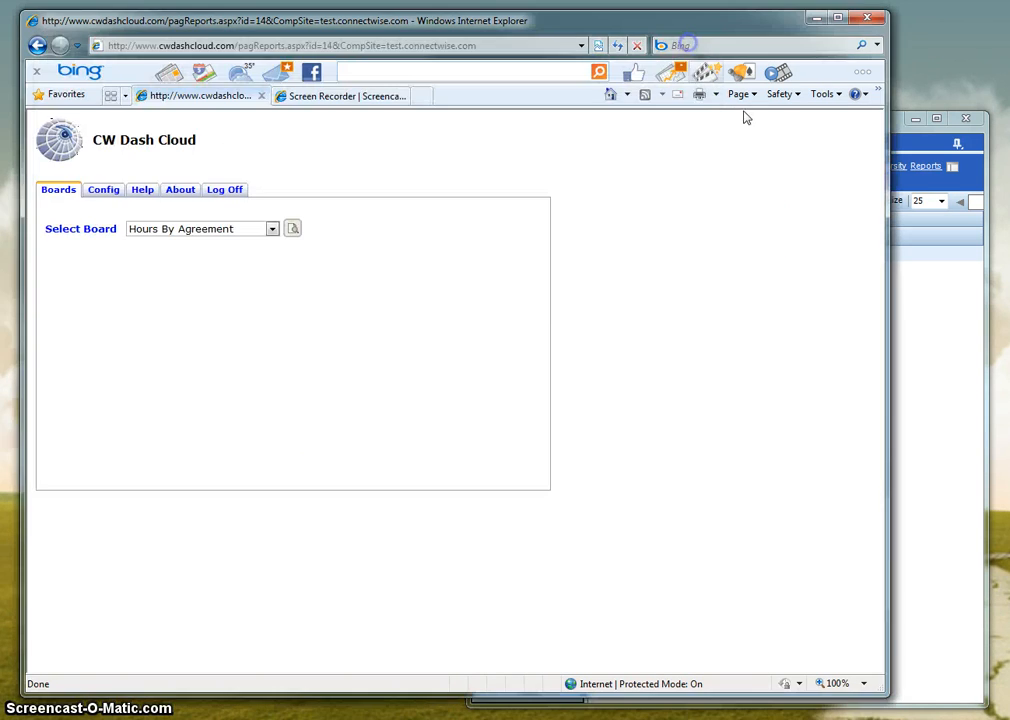
# - View the Open Tickets By Company board in an enlarged window, open the IndigoStrawberry bar's ticket details, and close both windows
pyautogui.click(272, 230)
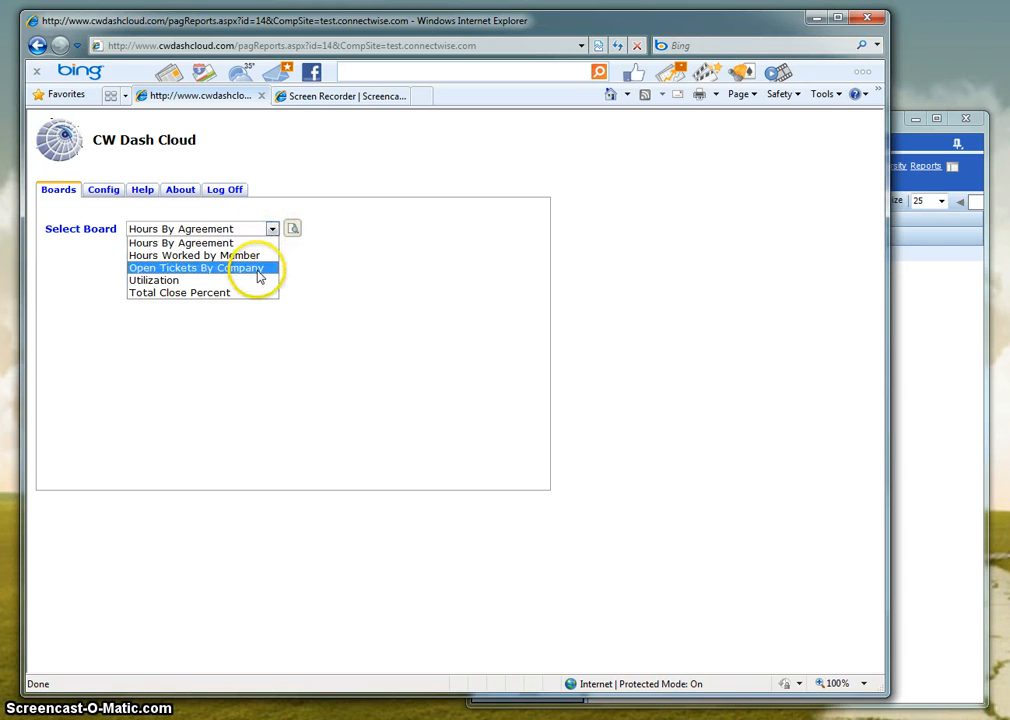
pyautogui.click(258, 268)
pyautogui.click(292, 229)
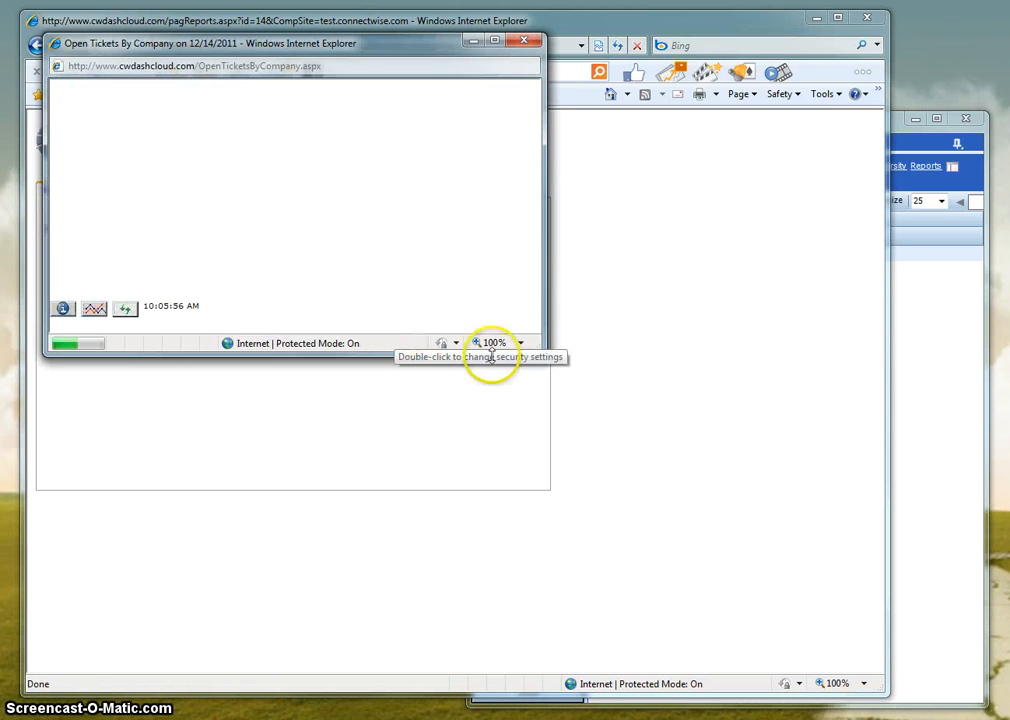
pyautogui.moveTo(543, 352); pyautogui.dragTo(582, 386)
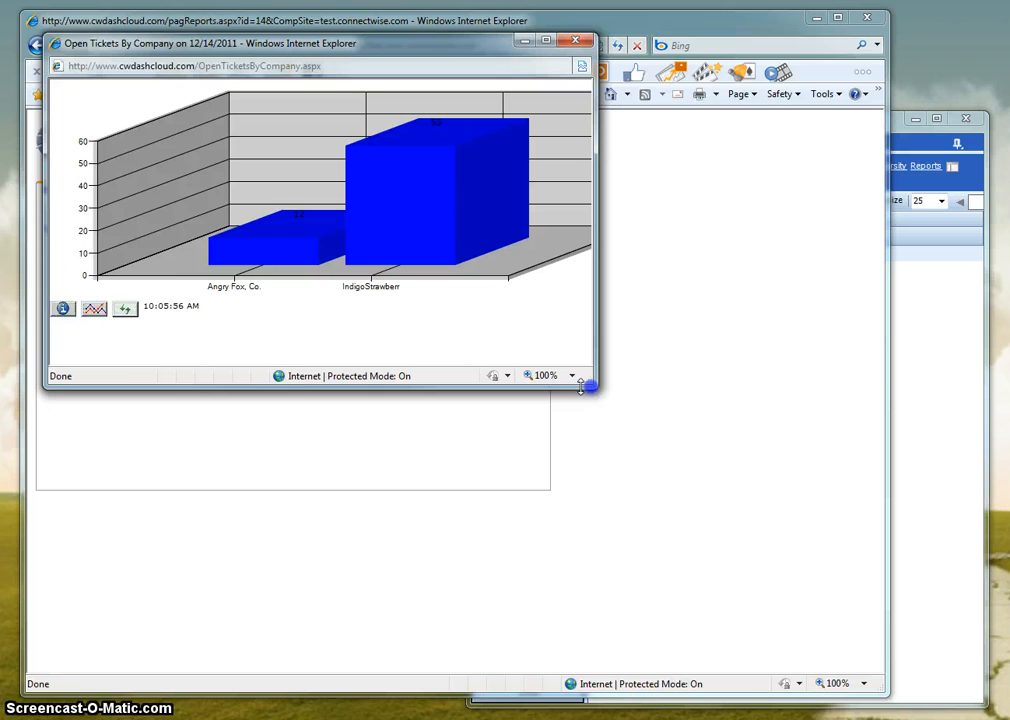
pyautogui.click(434, 211)
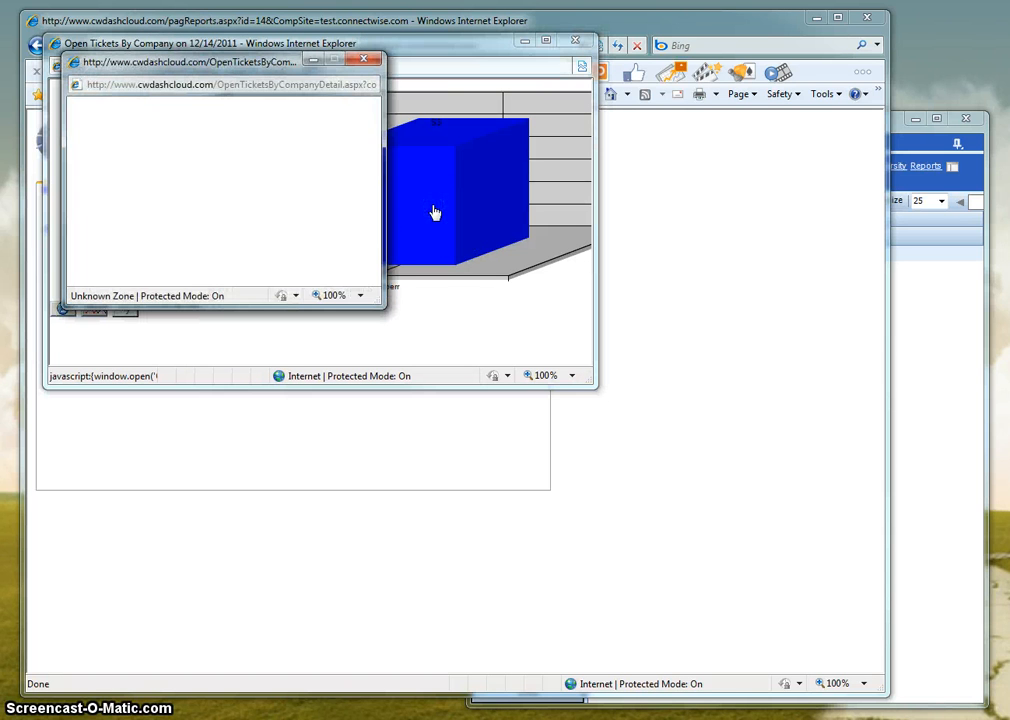
pyautogui.click(364, 60)
pyautogui.click(575, 40)
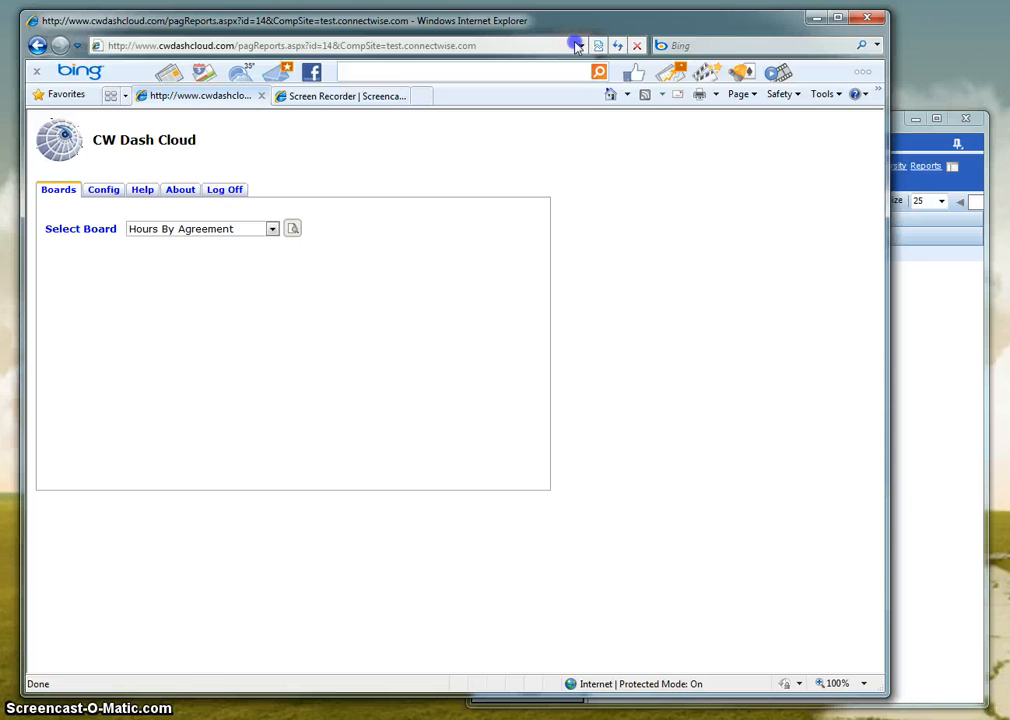
# - Open the Utilization board to examine each member's utilization, and close it
pyautogui.click(198, 229)
pyautogui.click(194, 279)
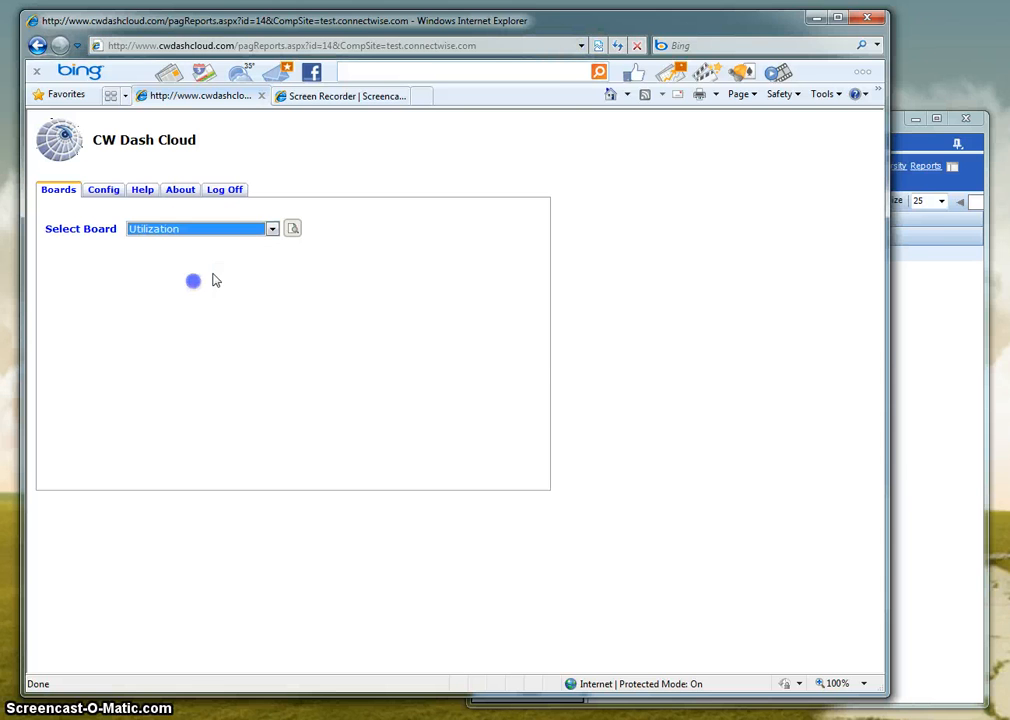
pyautogui.click(292, 231)
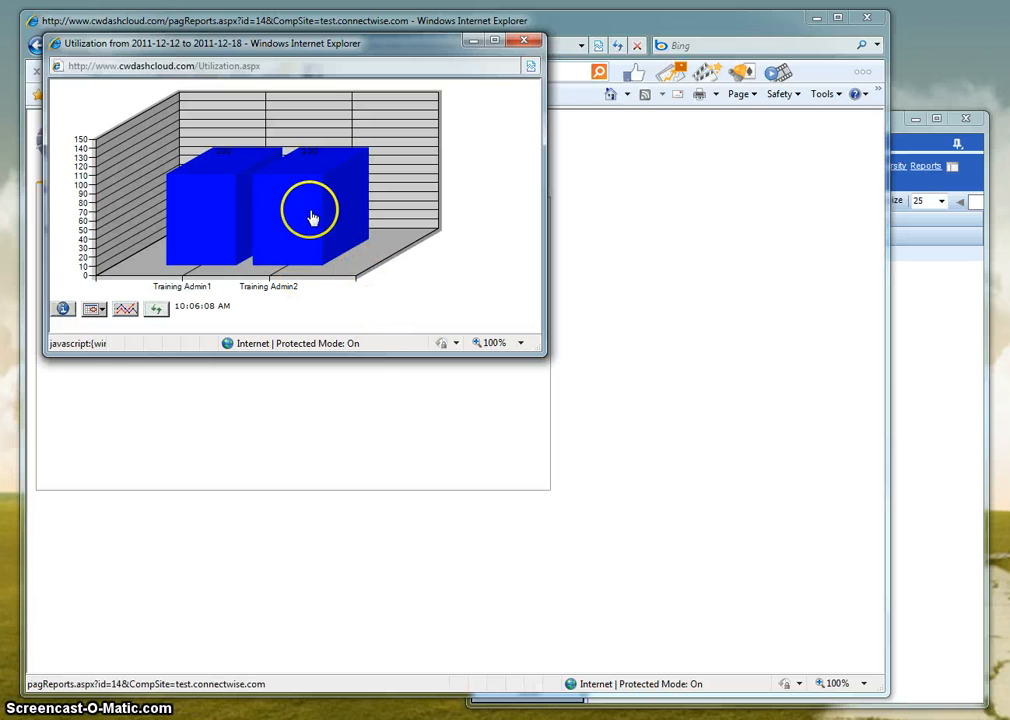
pyautogui.click(524, 41)
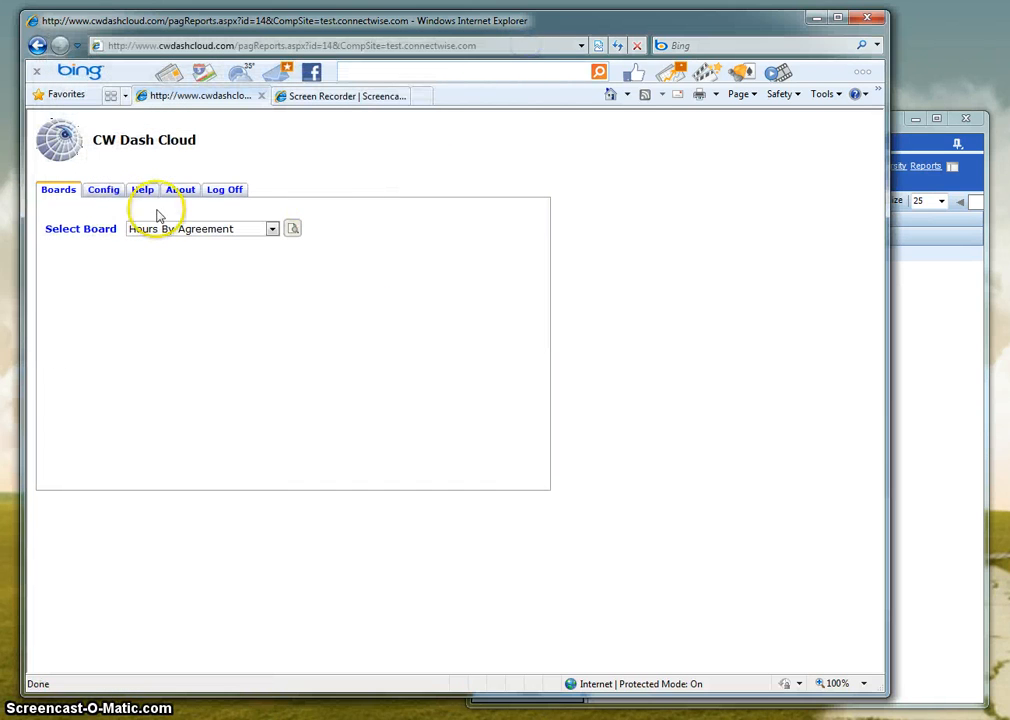
# - Review the configuration settings for colors and font size, member selection, SR board selection and abbreviations
pyautogui.click(104, 190)
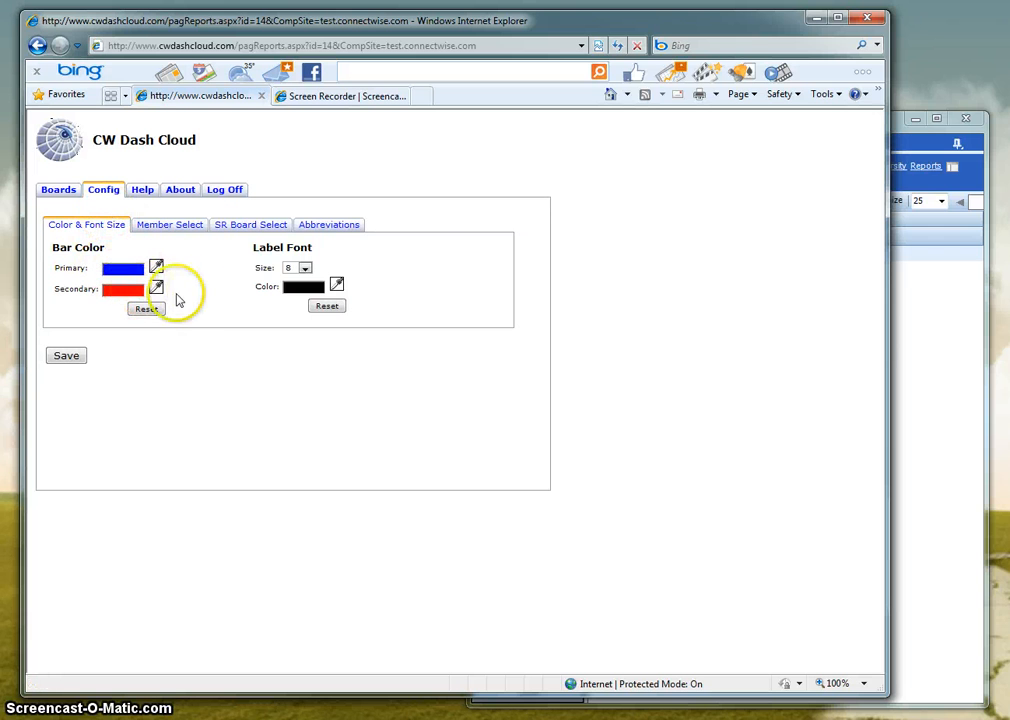
pyautogui.click(168, 224)
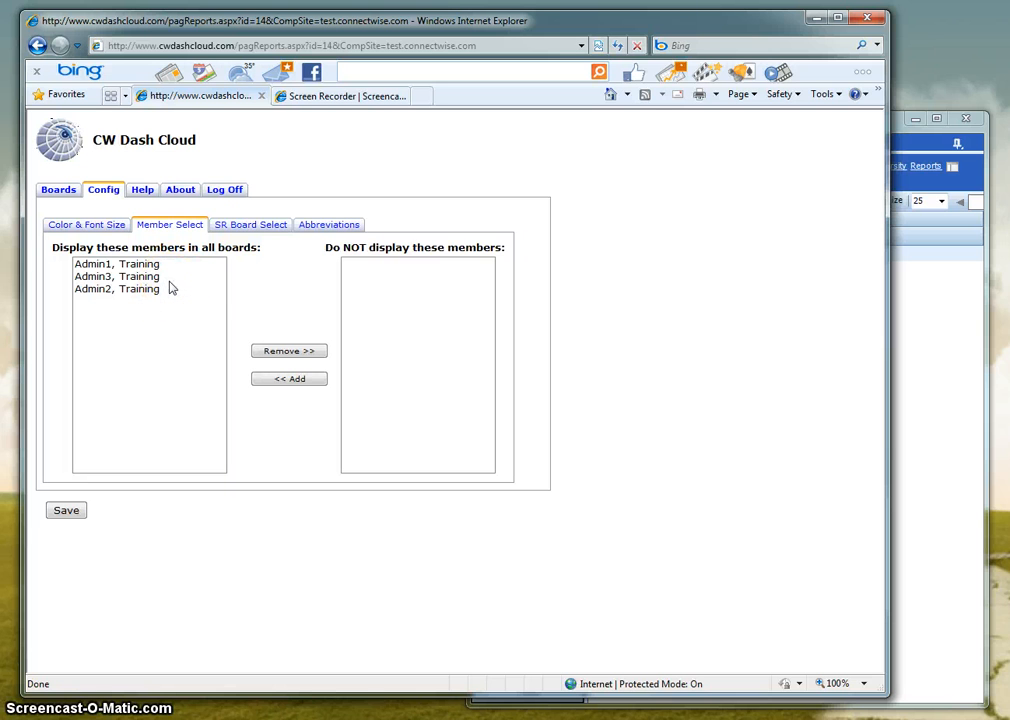
pyautogui.click(248, 228)
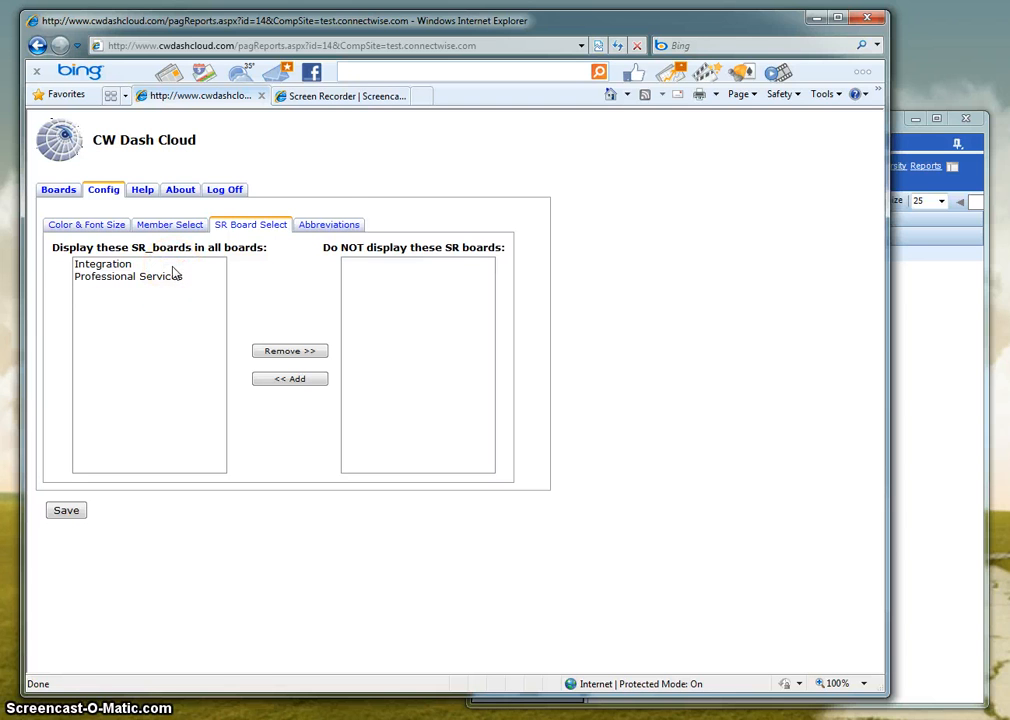
pyautogui.click(335, 228)
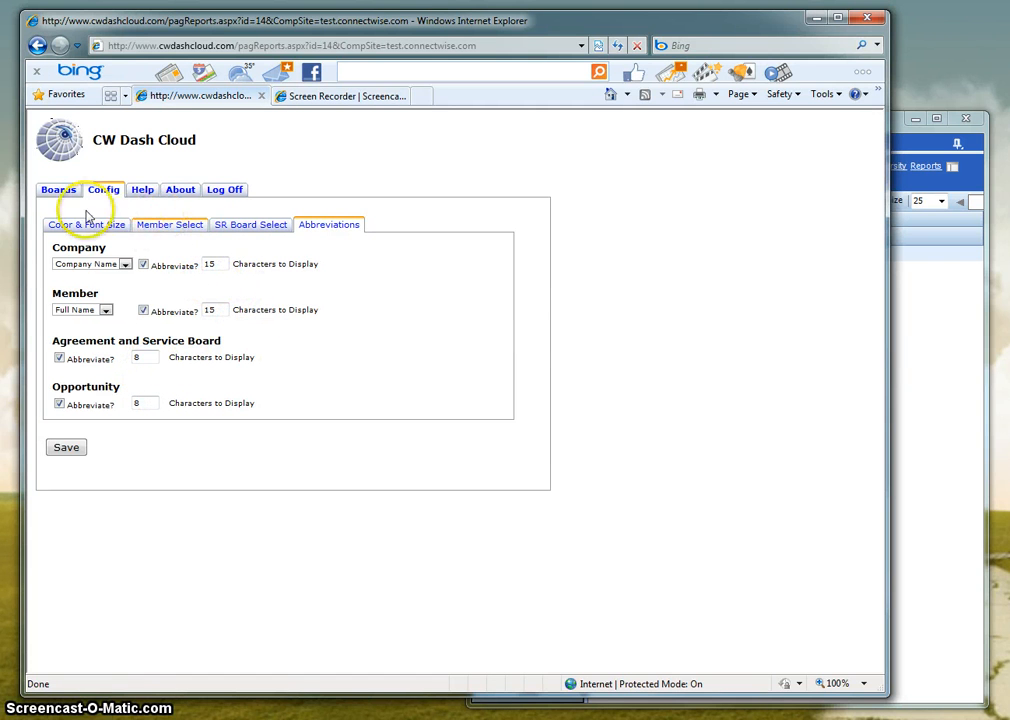
# - Look over the Help and Log Off pages and return to the board selection
pyautogui.click(141, 192)
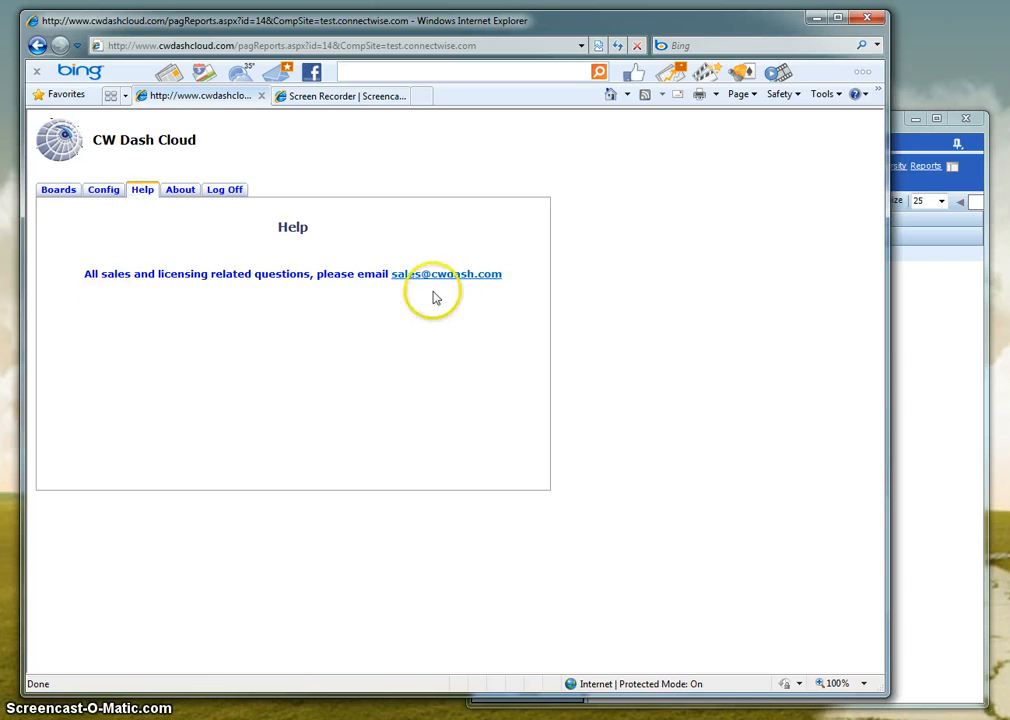
pyautogui.click(228, 192)
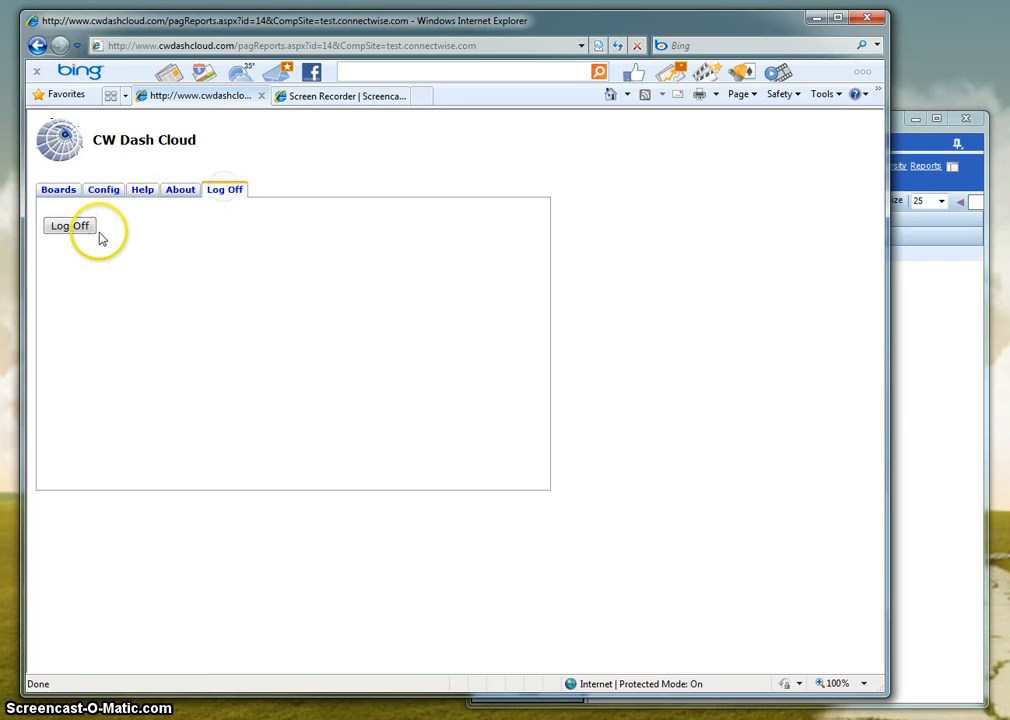
pyautogui.click(57, 191)
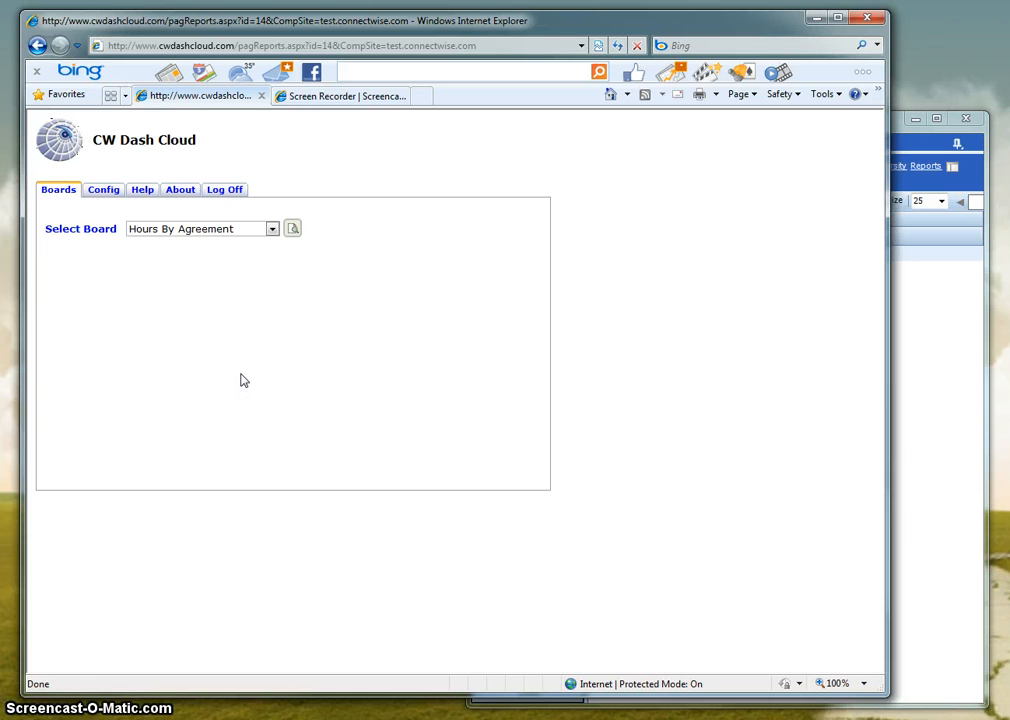